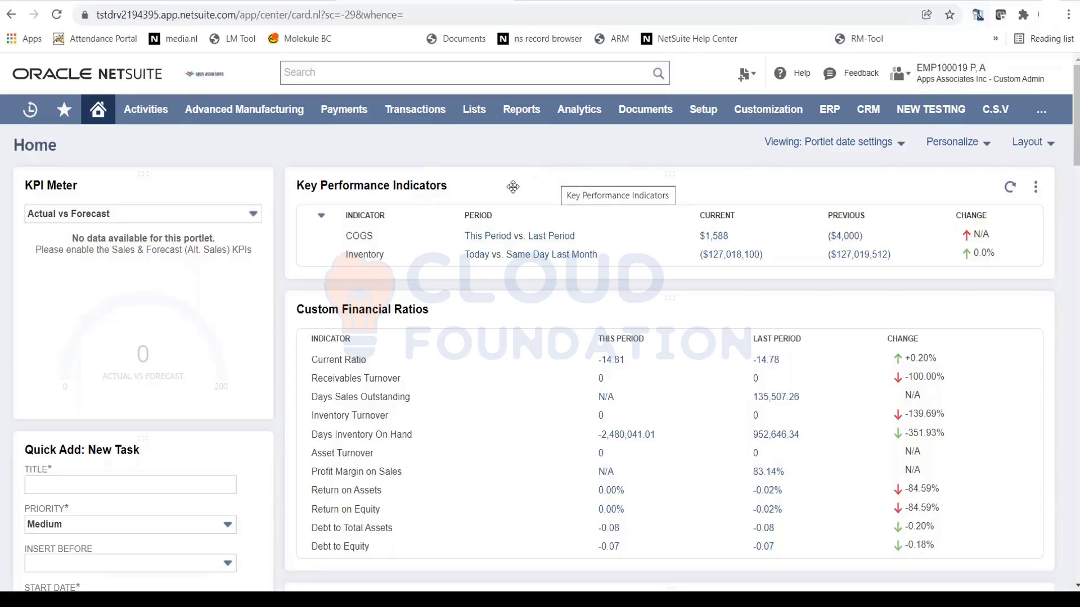
Start a new sales order and set its custom form to Standard Sales order
mouse_move(399, 115)
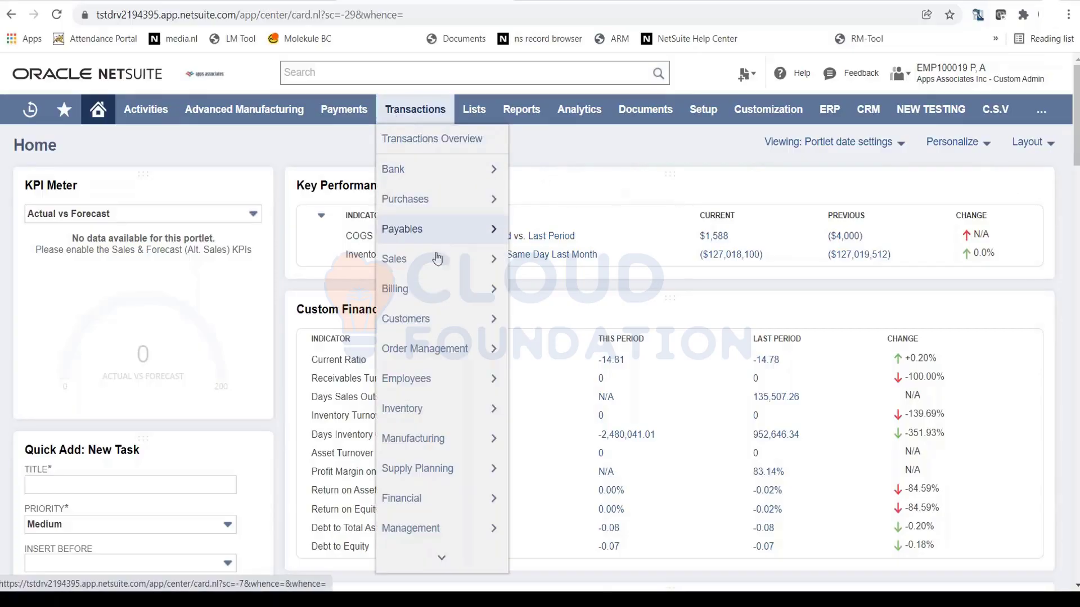
mouse_move(438, 265)
mouse_move(594, 293)
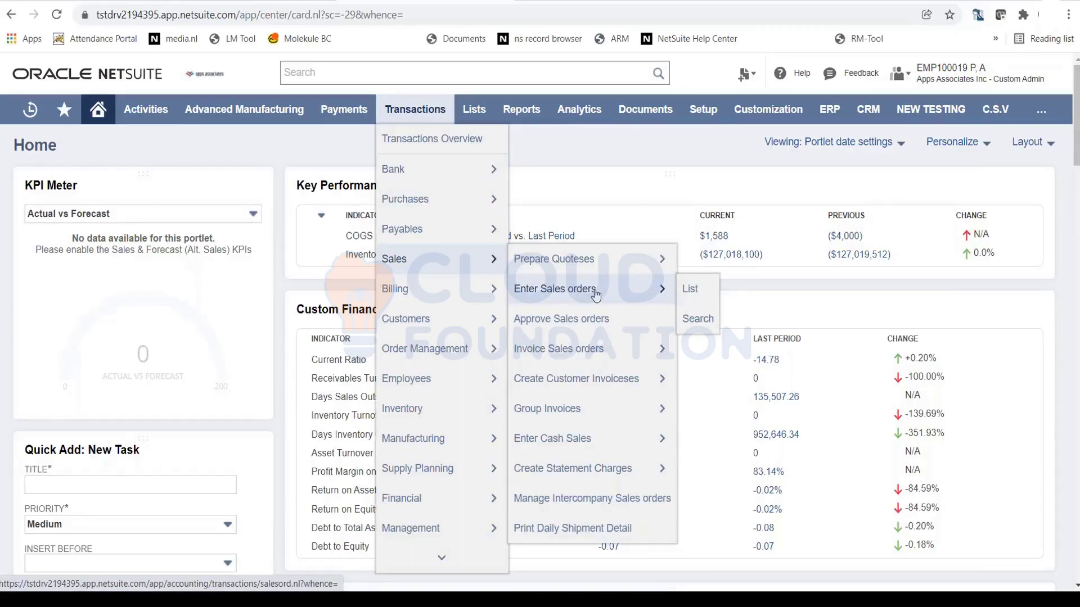
click(594, 291)
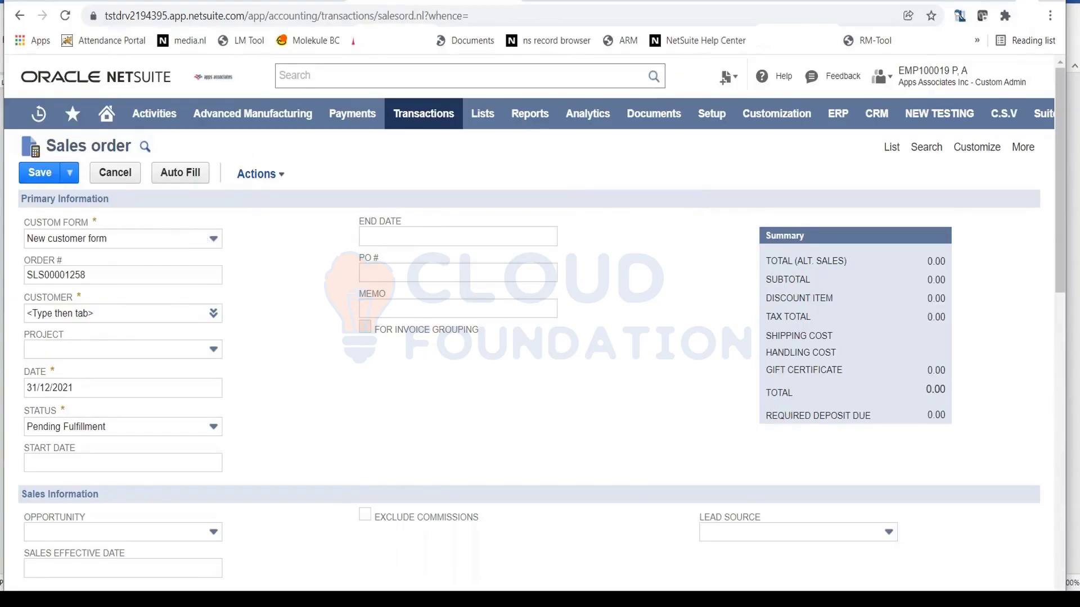
click(209, 239)
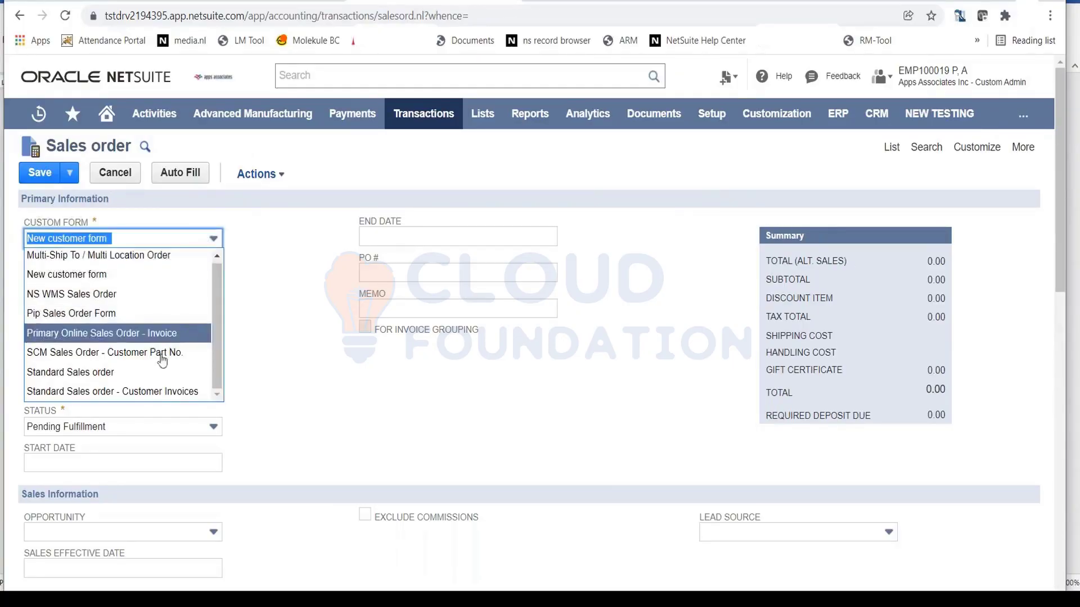
click(154, 376)
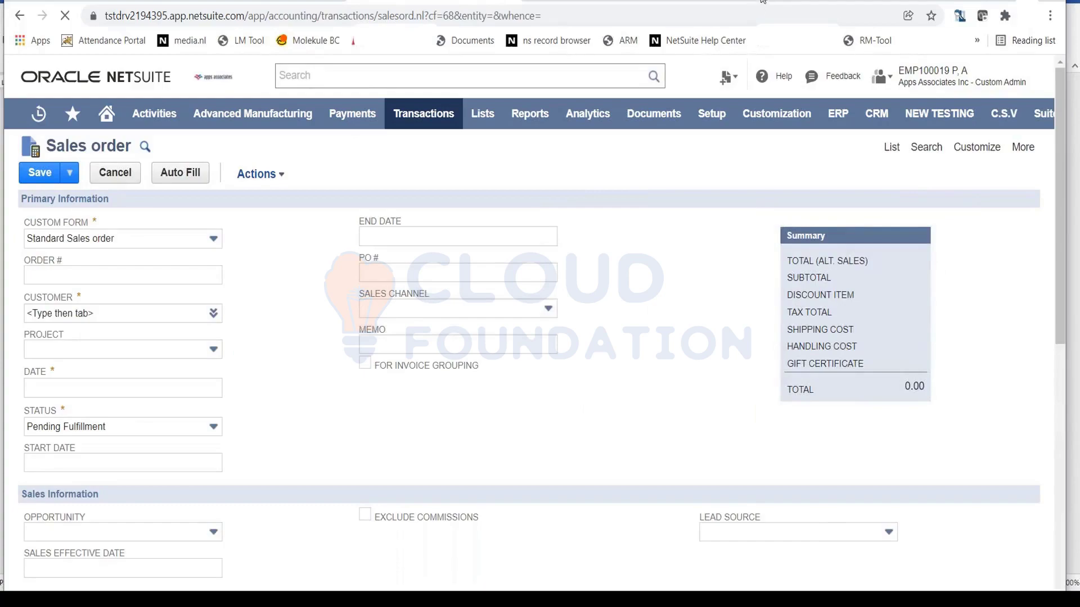
Set the sales order's customer to Samsung Inc. Cus by searching for "%SAMSU"
click(113, 313)
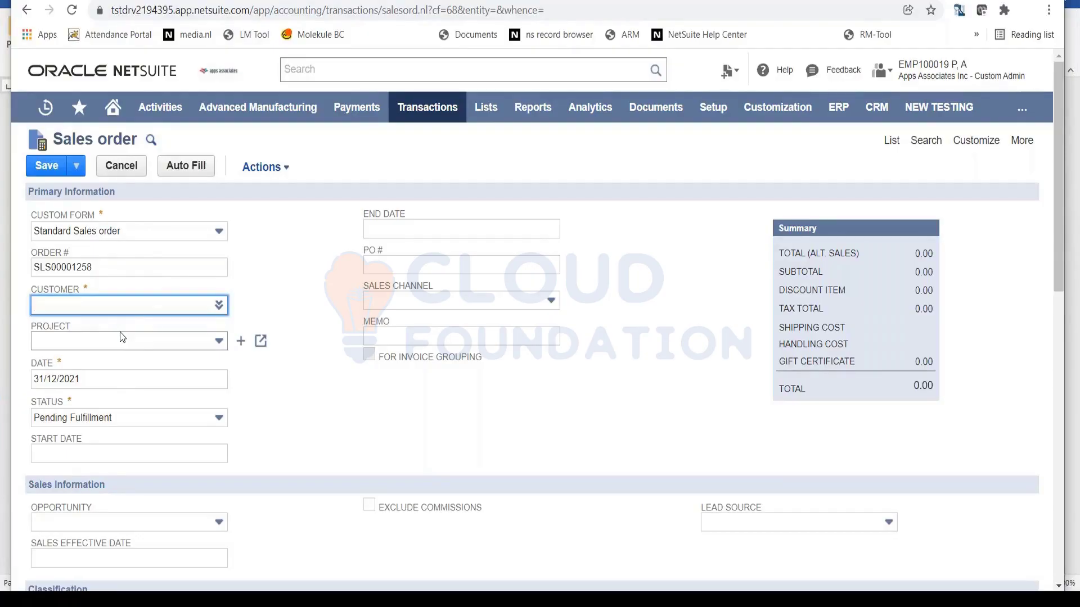
text(%aDA)
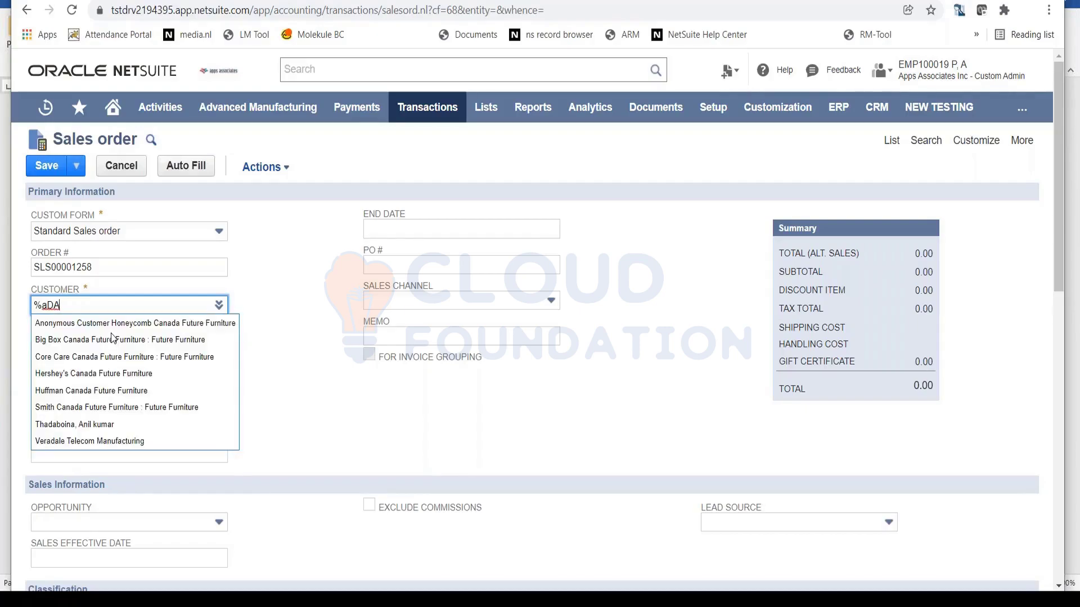
key(BackSpace)
key(BackSpace)
key(BackSpace)
text(S)
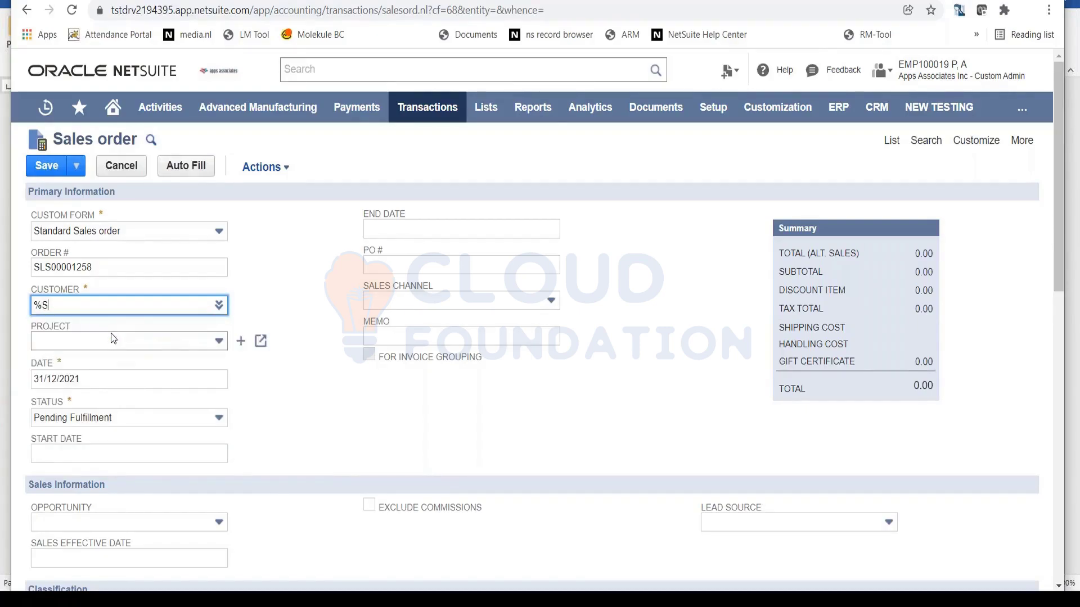
text(AMSU)
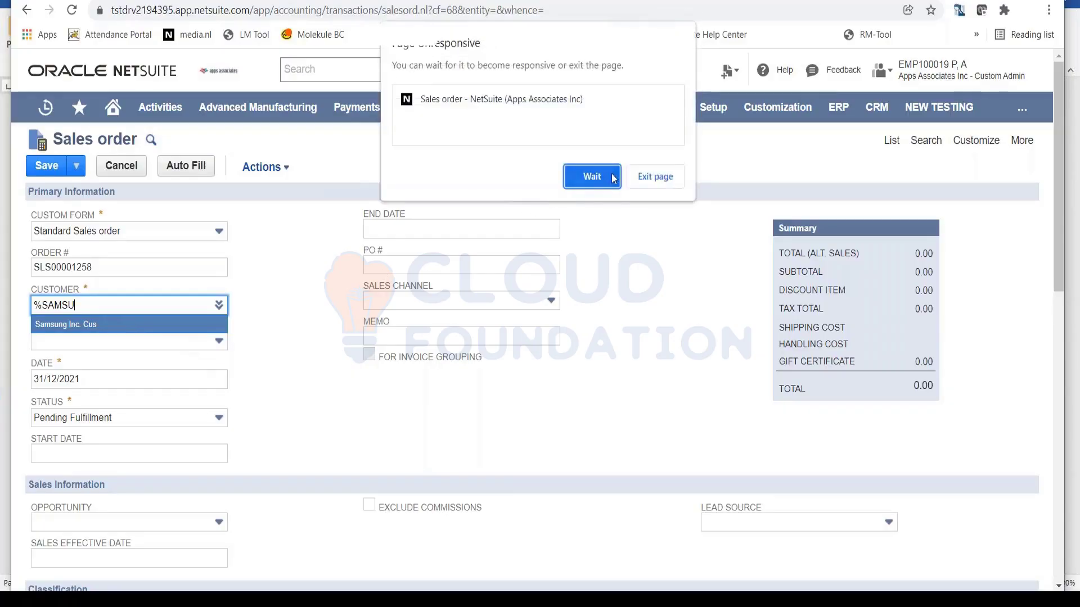
click(614, 175)
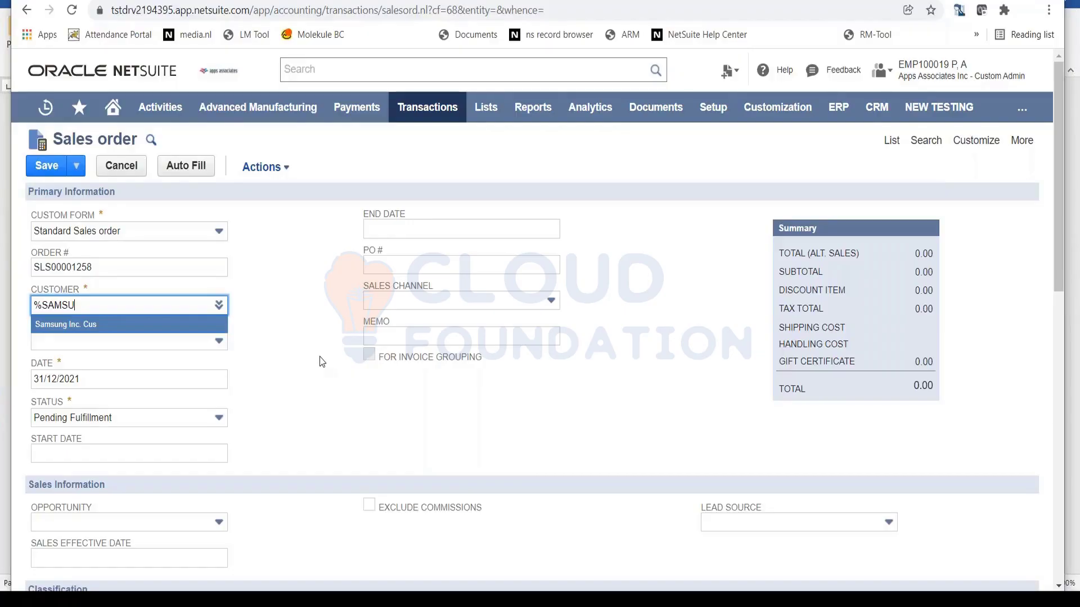
key(Tab)
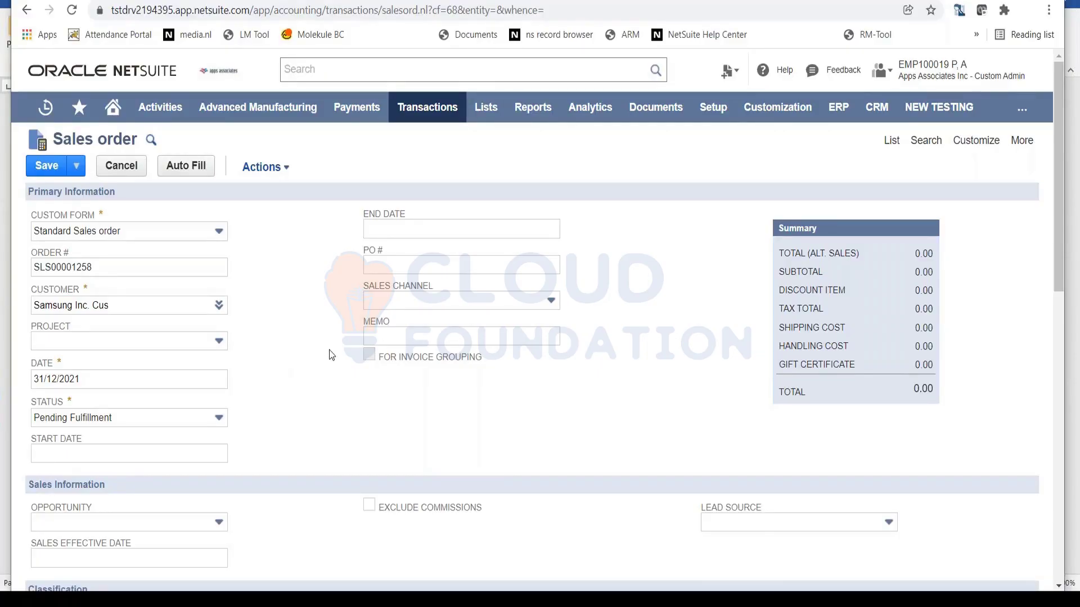
Check the order's subsidiary under Classification and set the order date to 01/01/2022
click(145, 346)
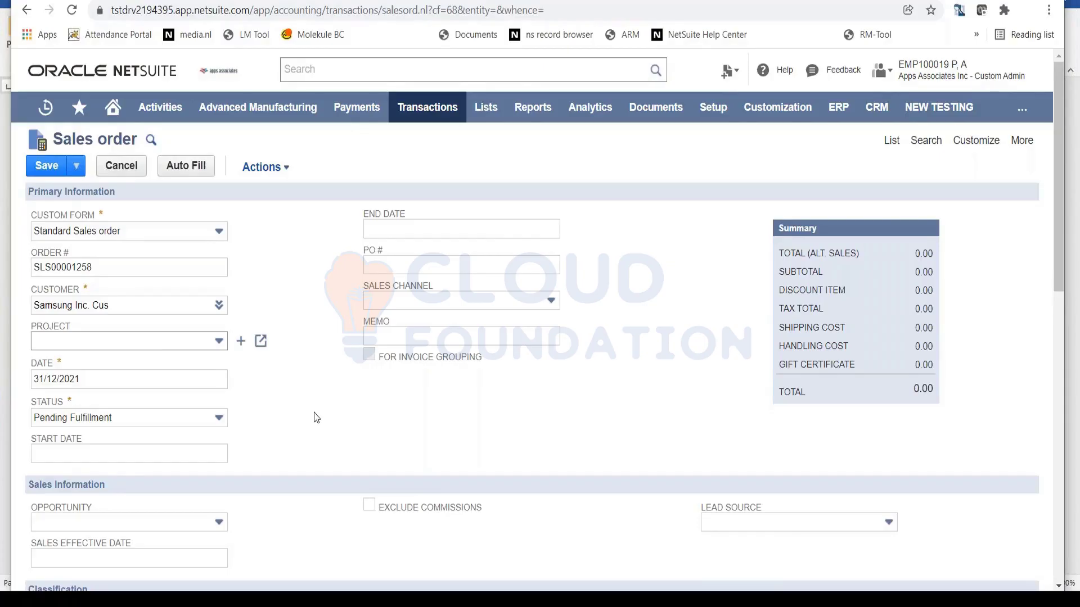
scroll(313, 419, down, 5)
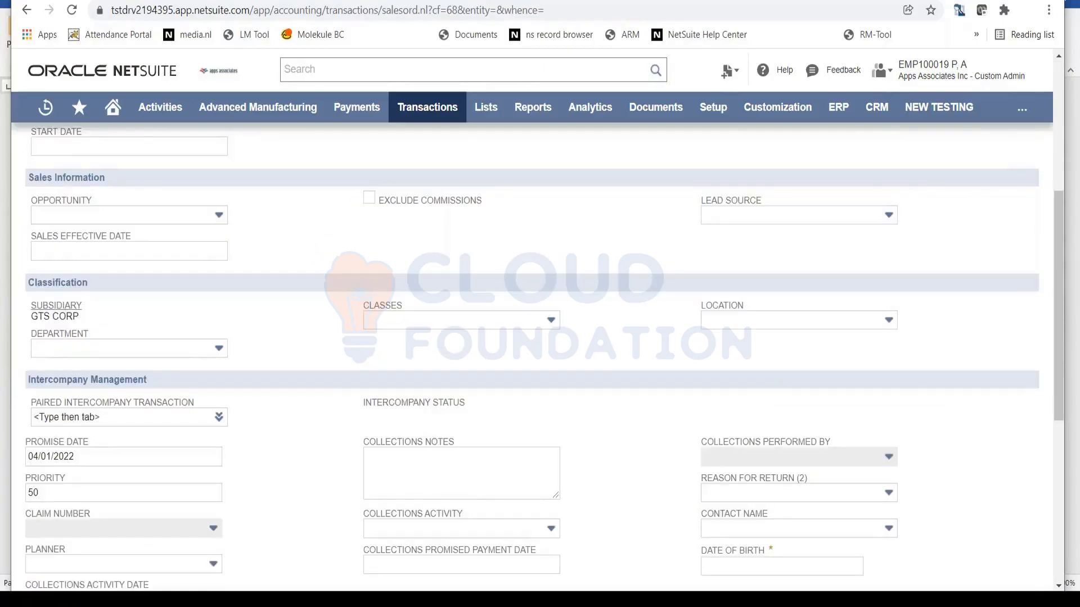
drag(80, 316, 31, 317)
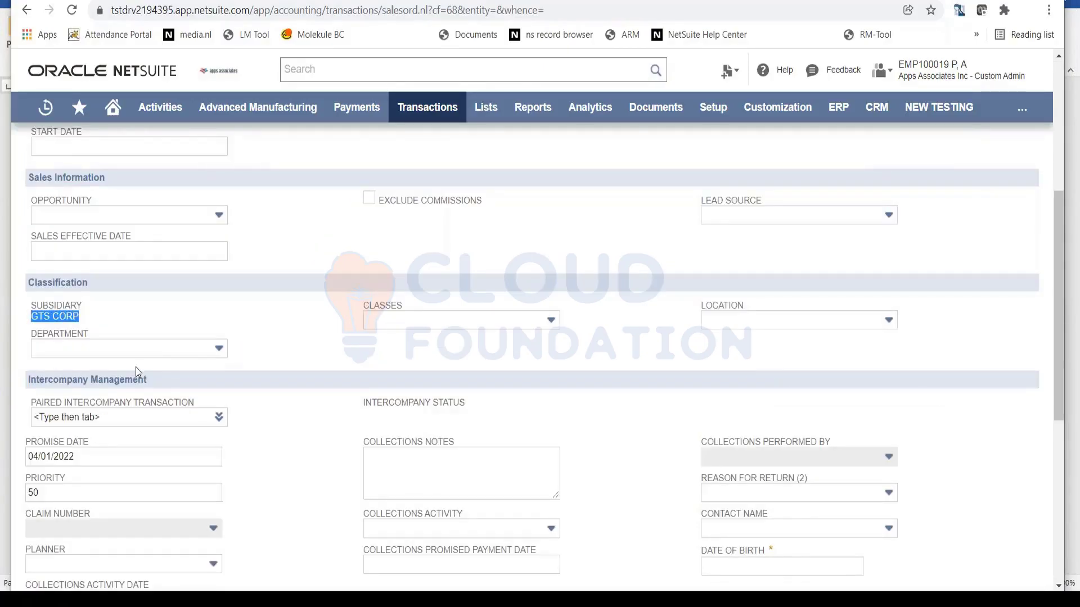
scroll(289, 450, up, 5)
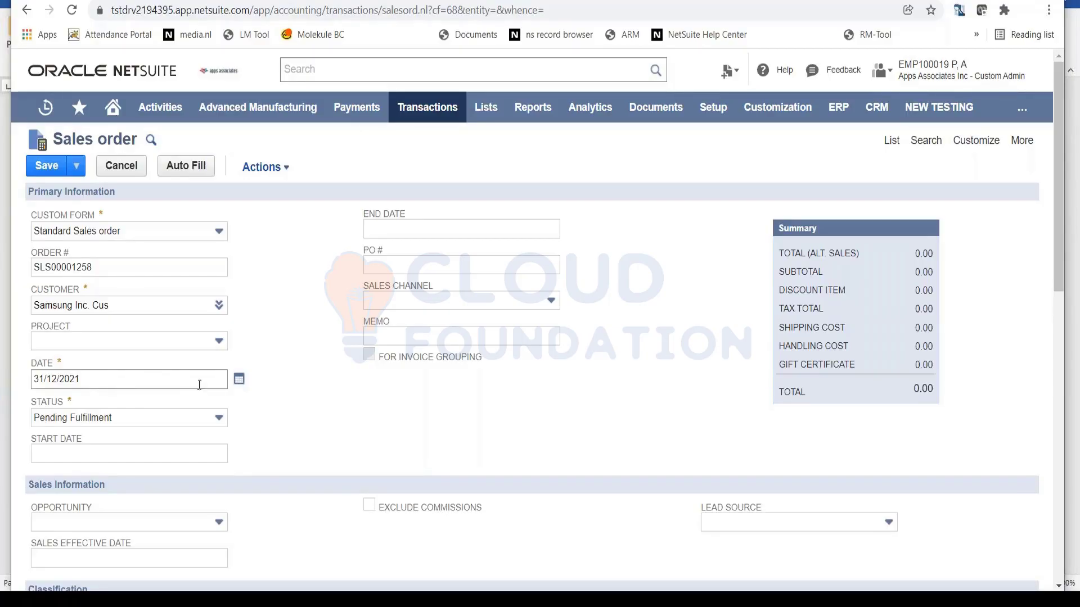
click(238, 379)
click(231, 403)
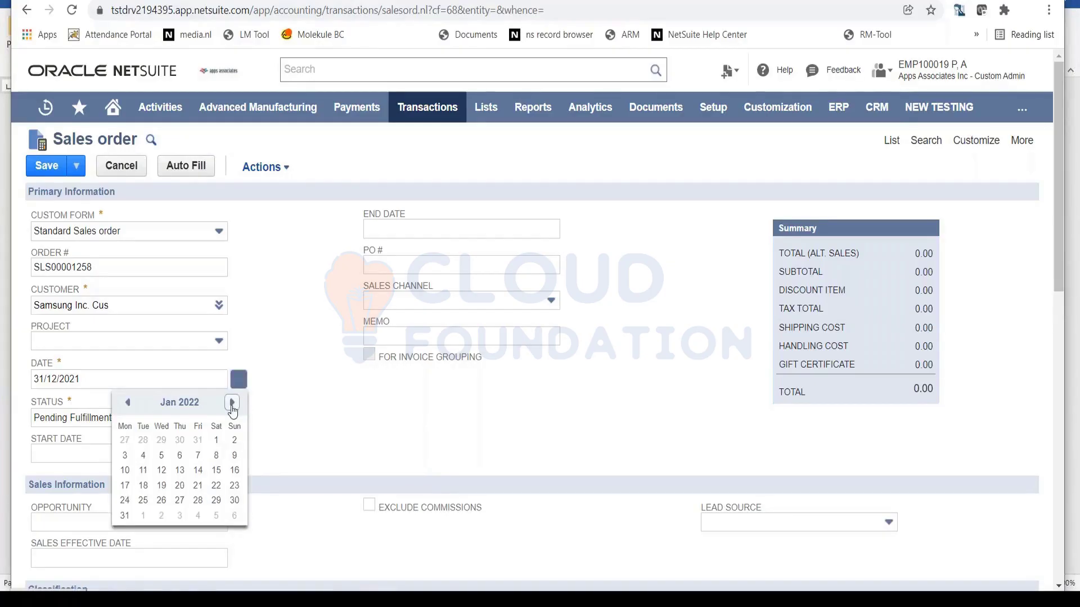
click(216, 441)
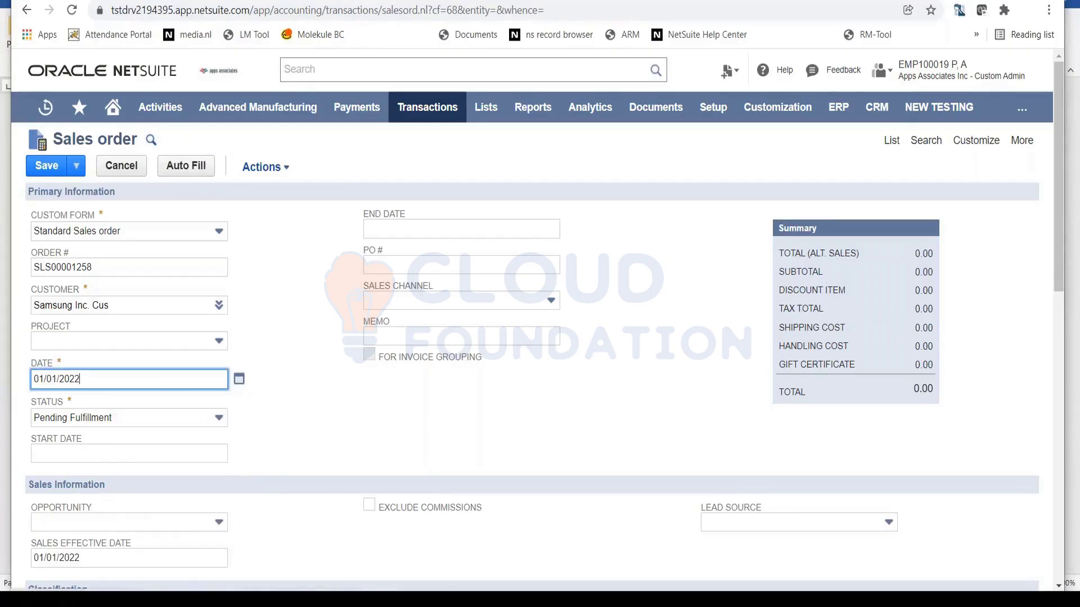
Try the Pending Approval status on the order and return it to Pending Fulfillment
click(193, 423)
click(192, 438)
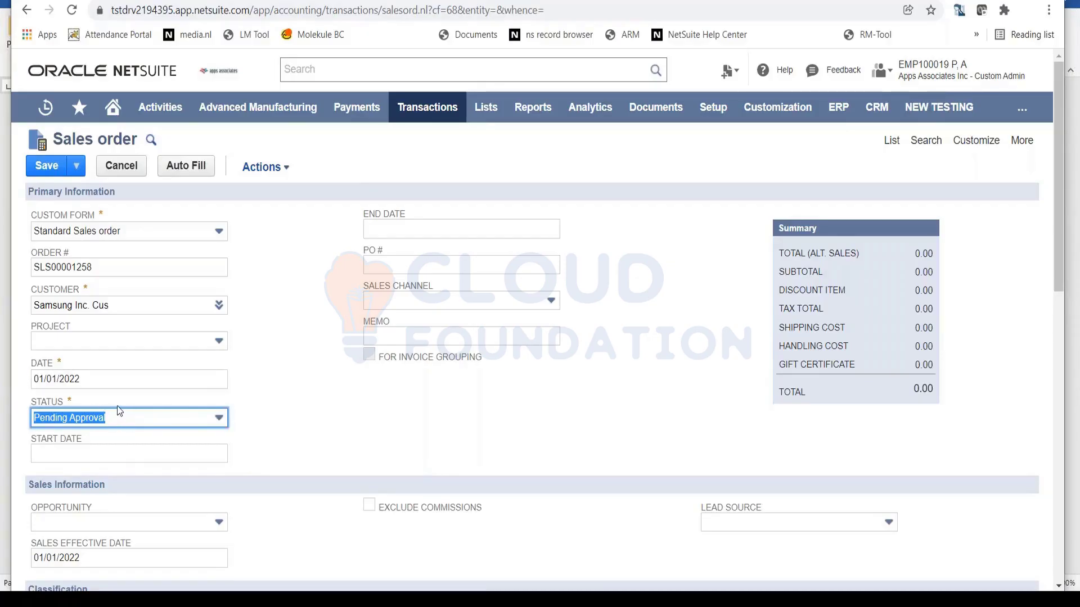
click(163, 417)
click(159, 454)
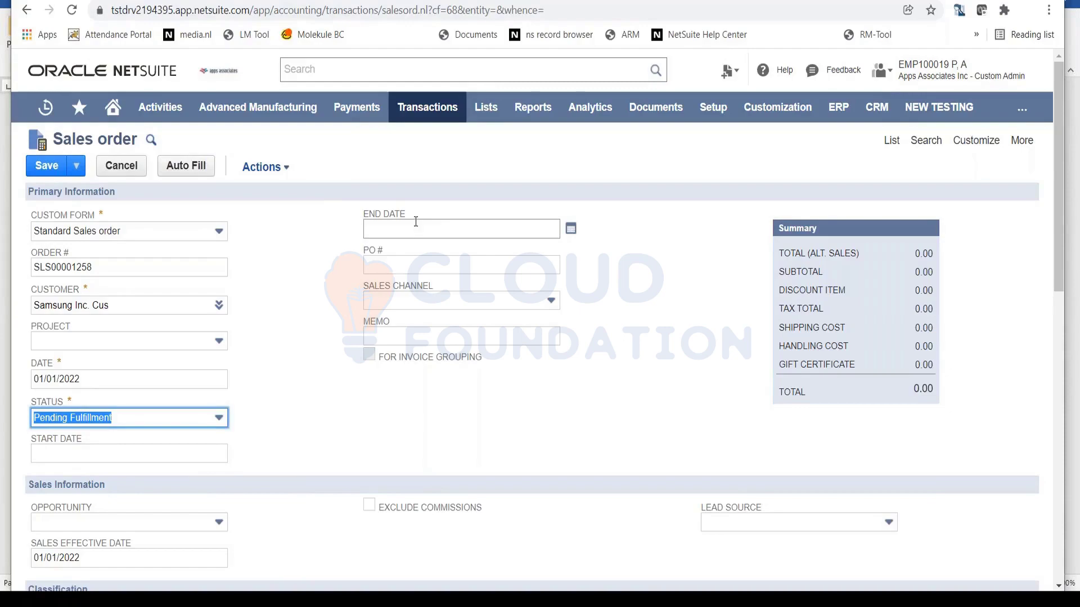
Enter the customer's purchase order number in the PO # field of the sales order
click(396, 263)
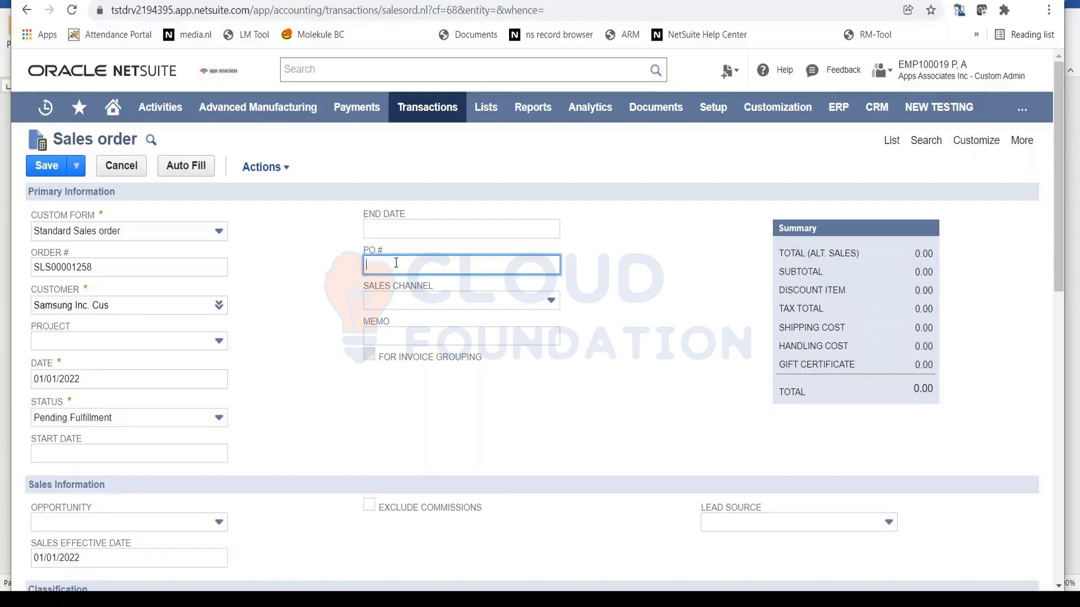
text(7452441)
click(595, 382)
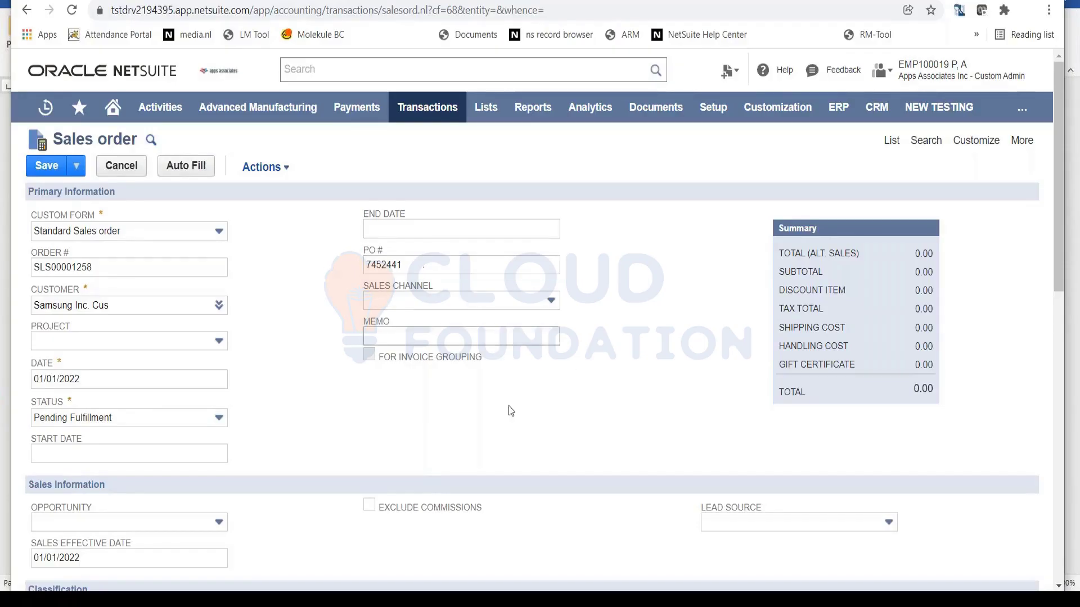
View the field help for Sales Channel and check the field's available options
click(423, 285)
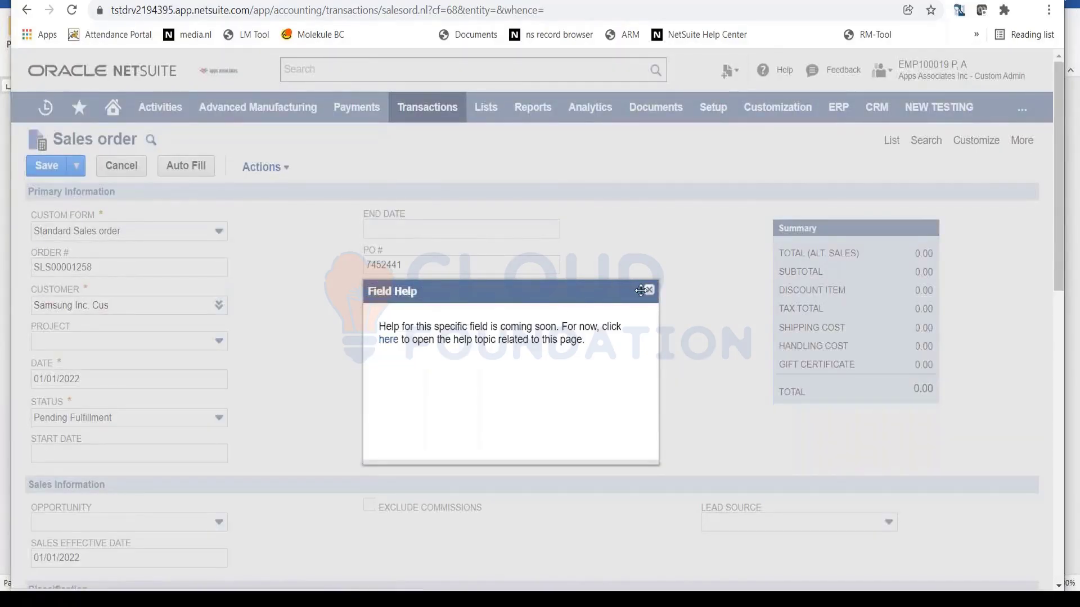
drag(654, 285, 653, 285)
click(648, 289)
click(548, 297)
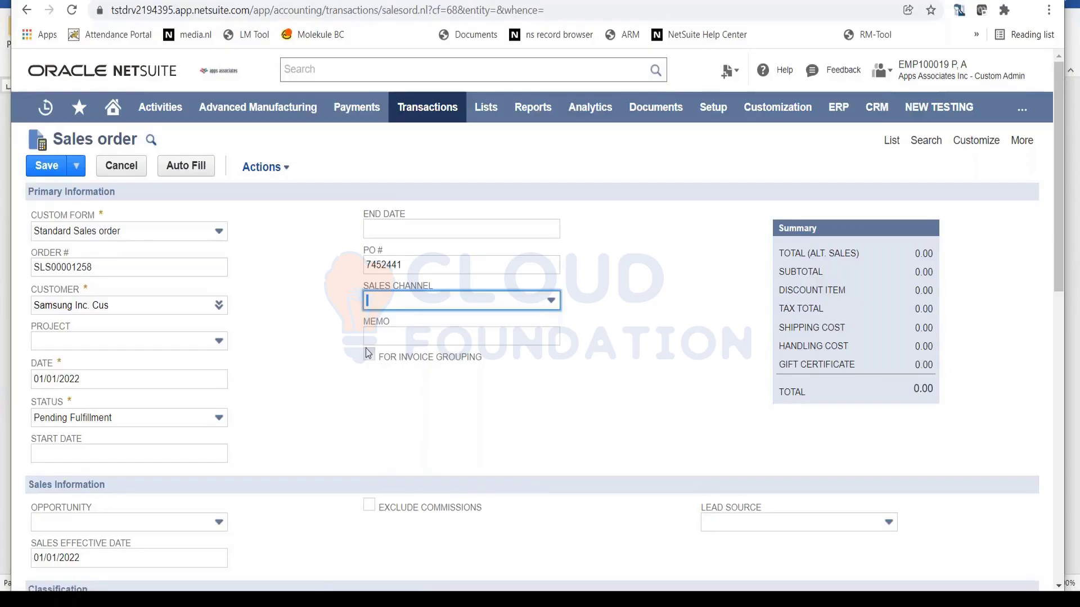
Set the location in the order's Classification section to 01: San Francisco : US
scroll(368, 353, down, 5)
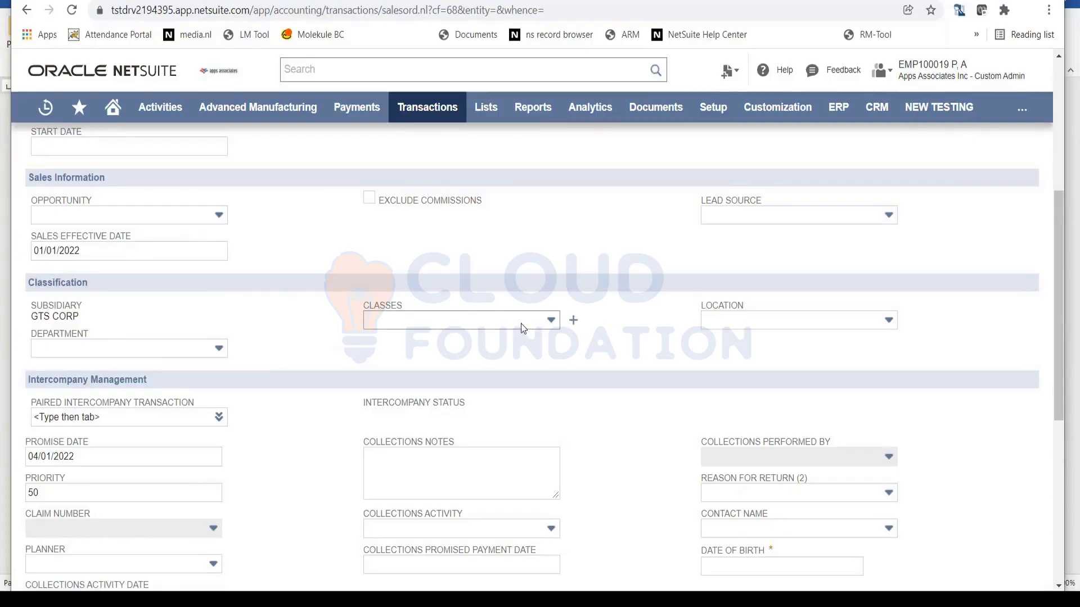
click(805, 326)
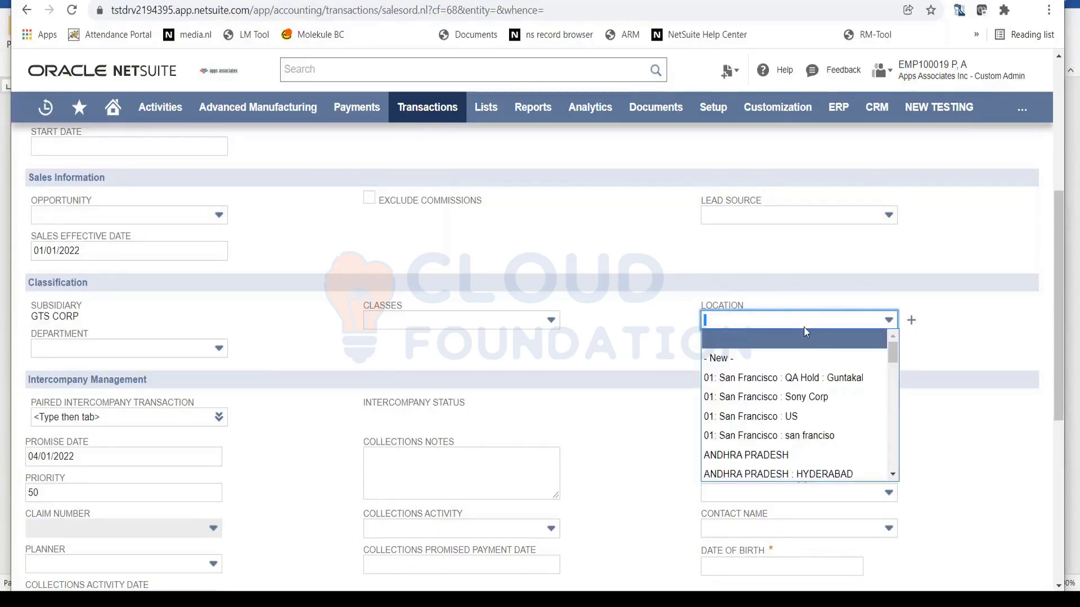
click(777, 427)
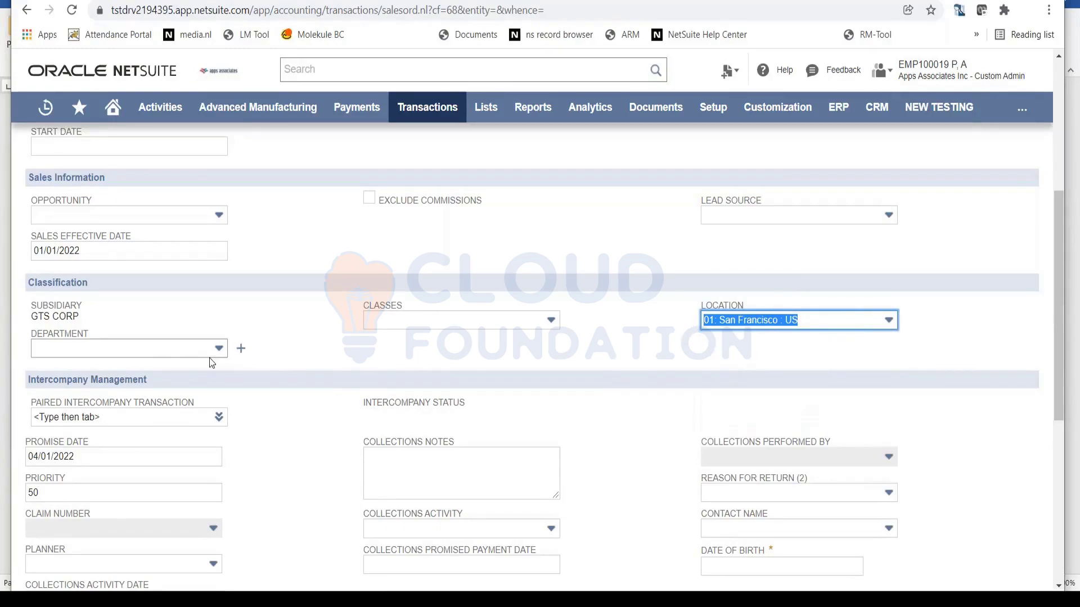
Browse the available classes and set the order's class to 1. Product Line A
click(497, 322)
scroll(501, 398, down, 5)
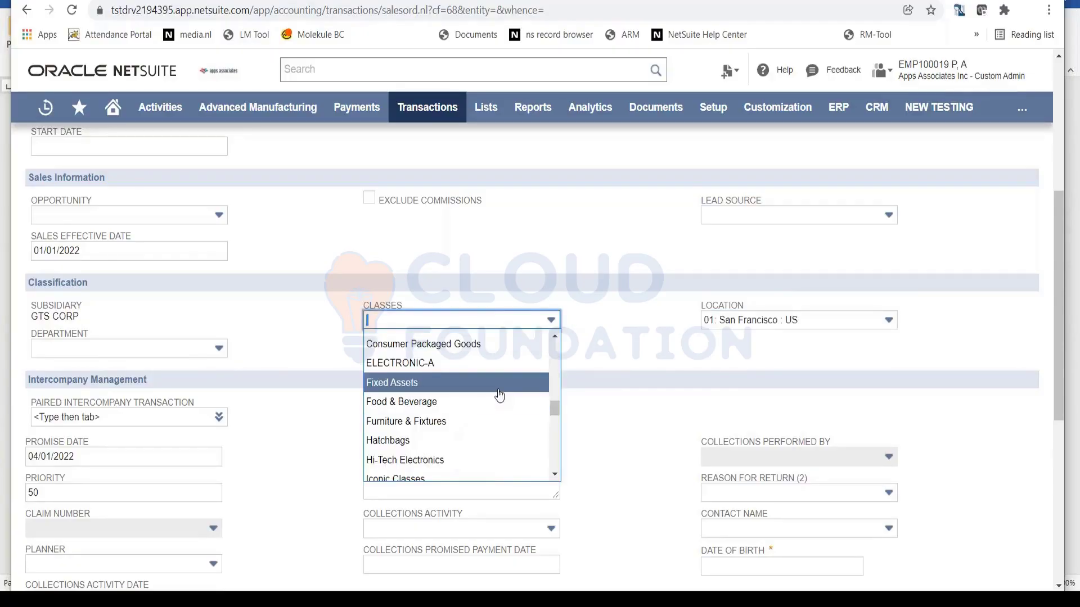
scroll(499, 396, down, 3)
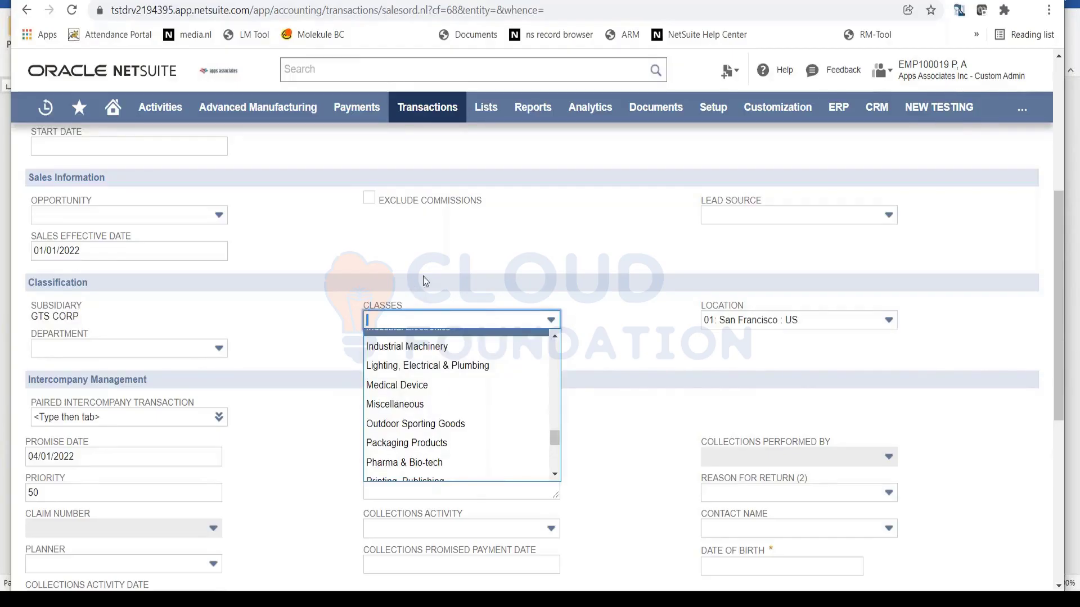
click(456, 290)
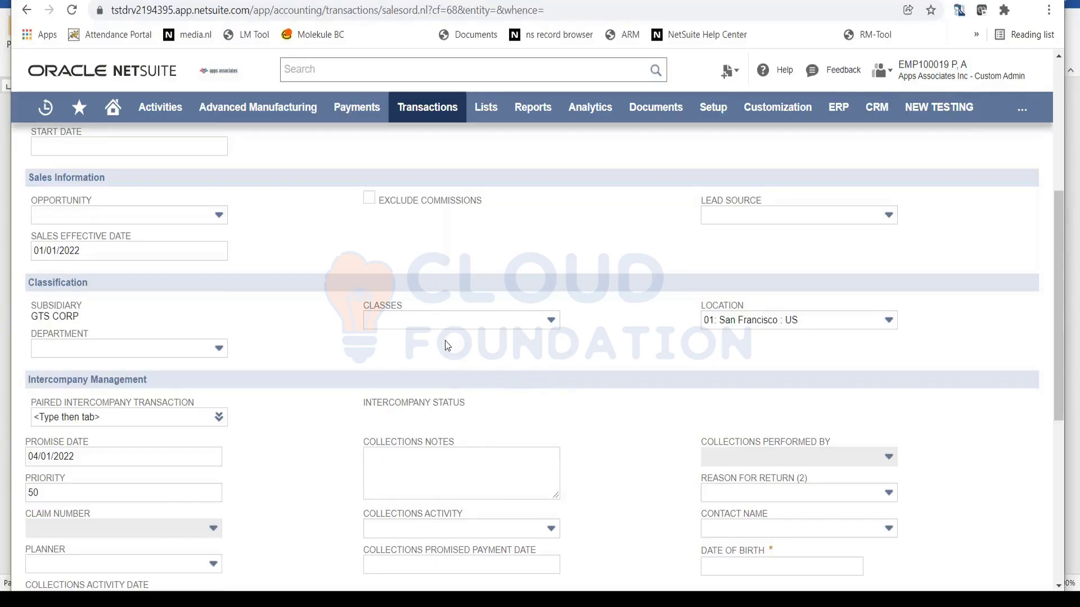
click(490, 324)
click(467, 375)
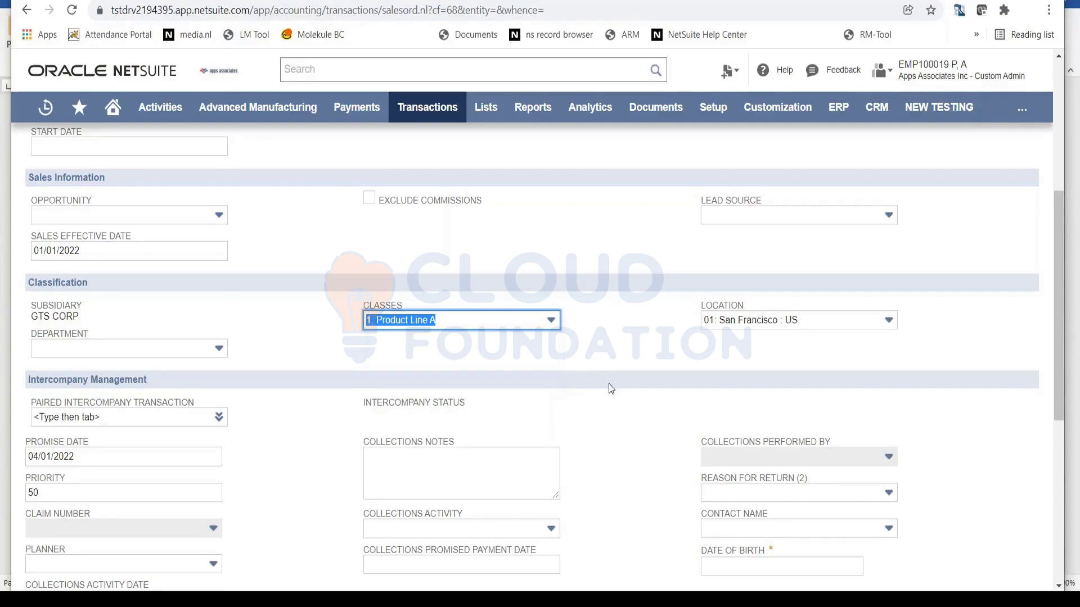
Fill in the mandatory Date of Birth field in the Intercompany Management section
scroll(609, 384, down, 4)
scroll(609, 384, up, 4)
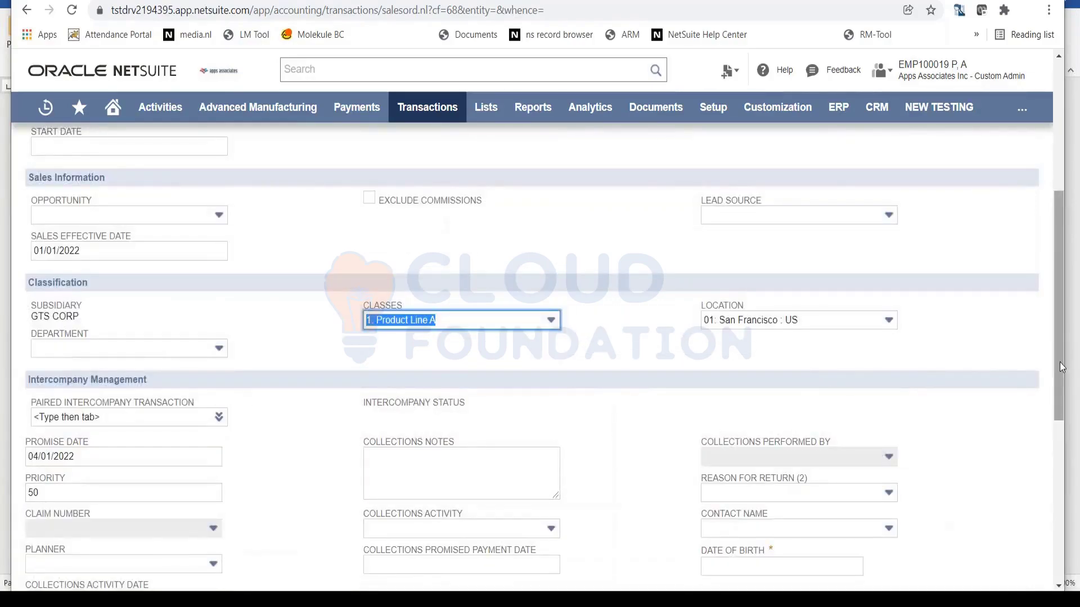
scroll(1061, 385, down, 2)
scroll(1062, 397, down, 1)
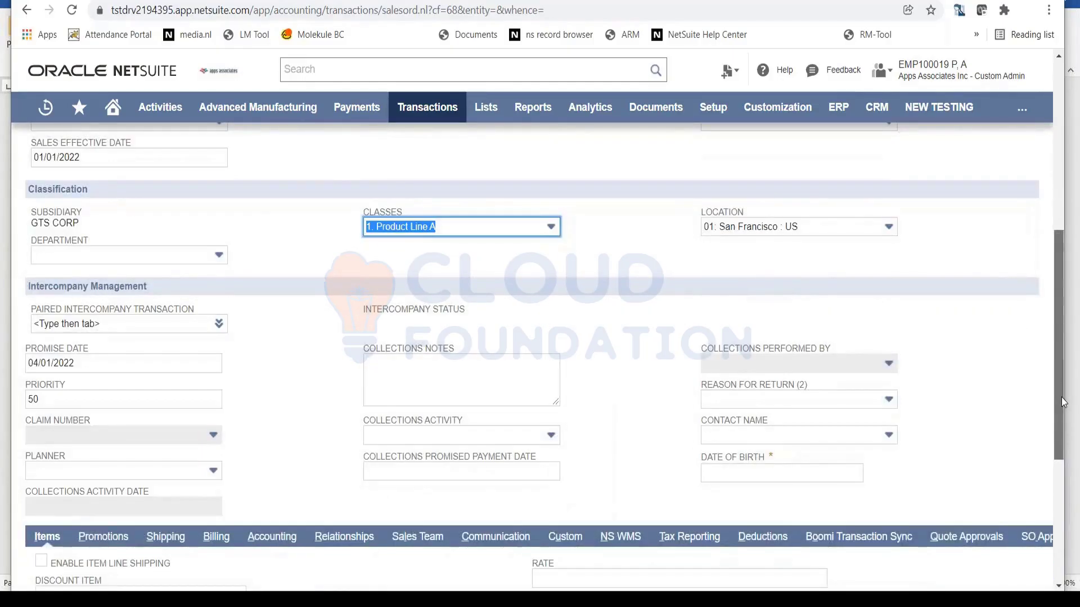
scroll(1061, 401, down, 1)
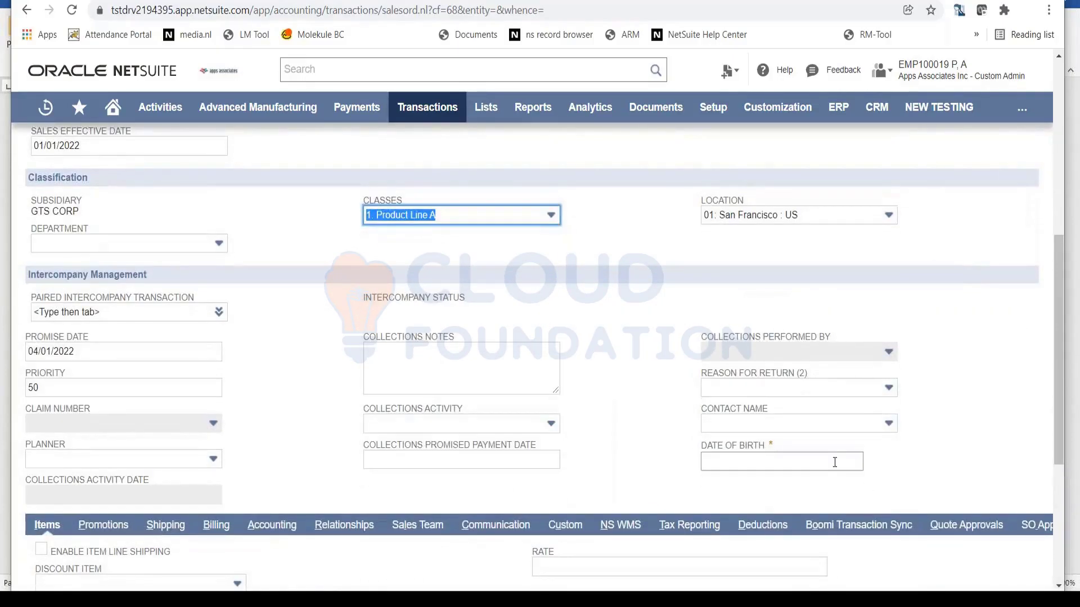
click(846, 462)
text(123132)
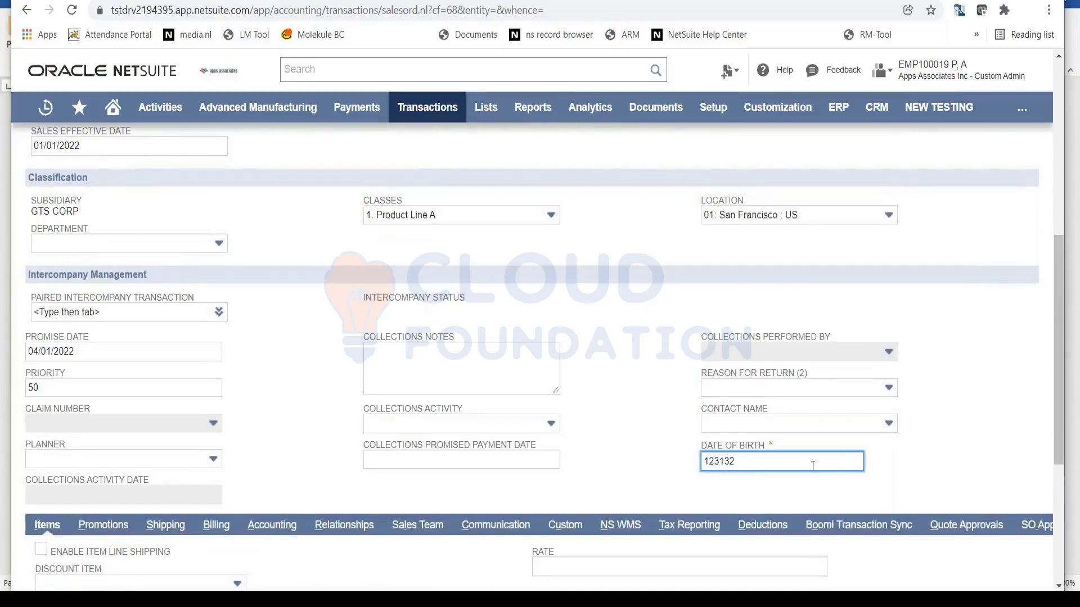
click(622, 426)
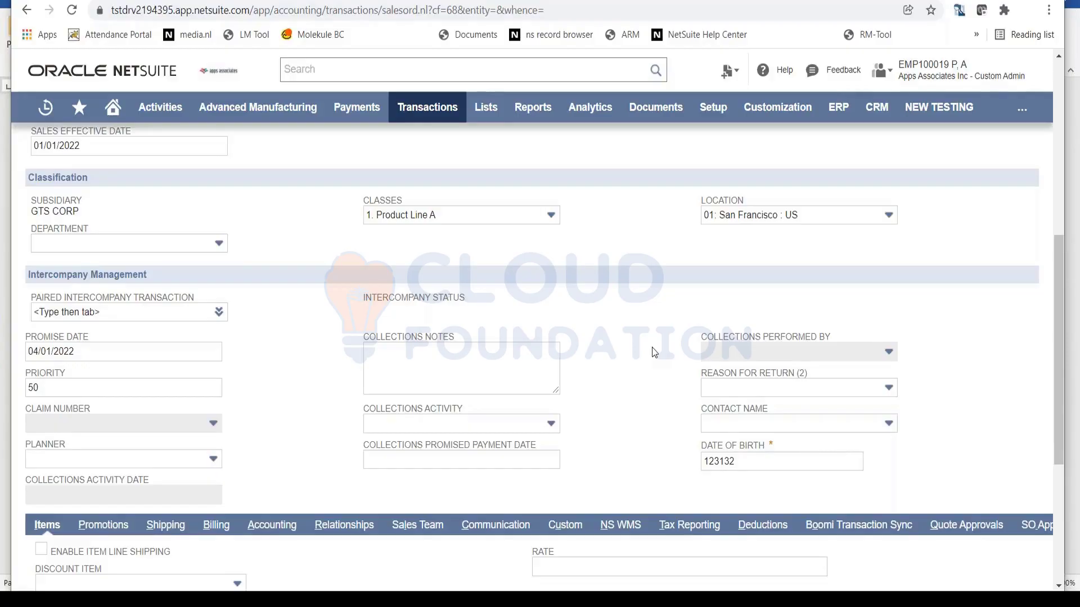
Look up %578 in the order's first item line, choose item AC-57891 and set its quantity to 10
scroll(654, 352, down, 5)
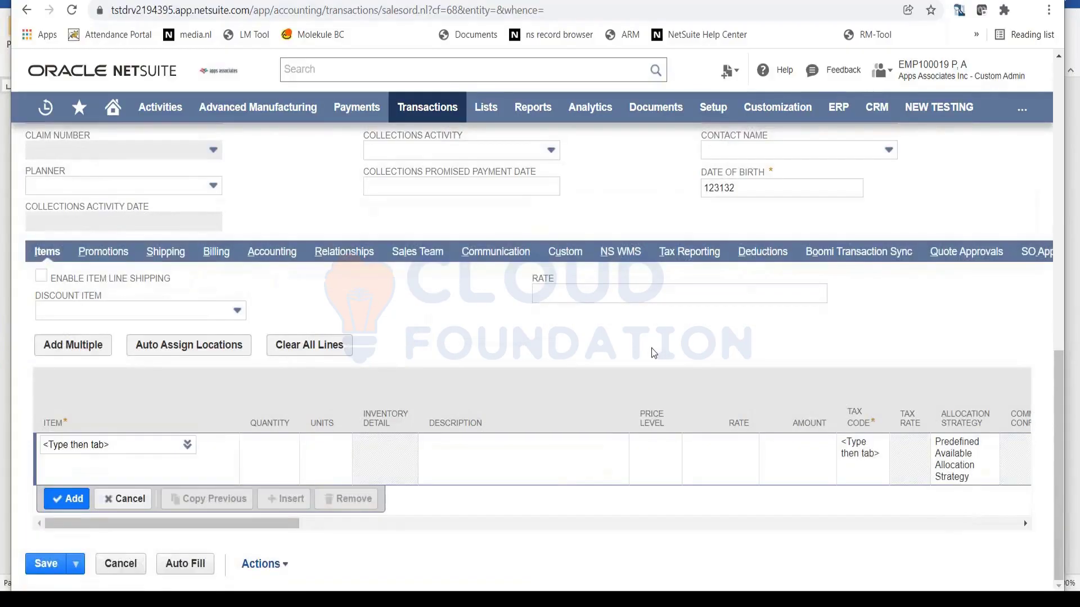
click(119, 442)
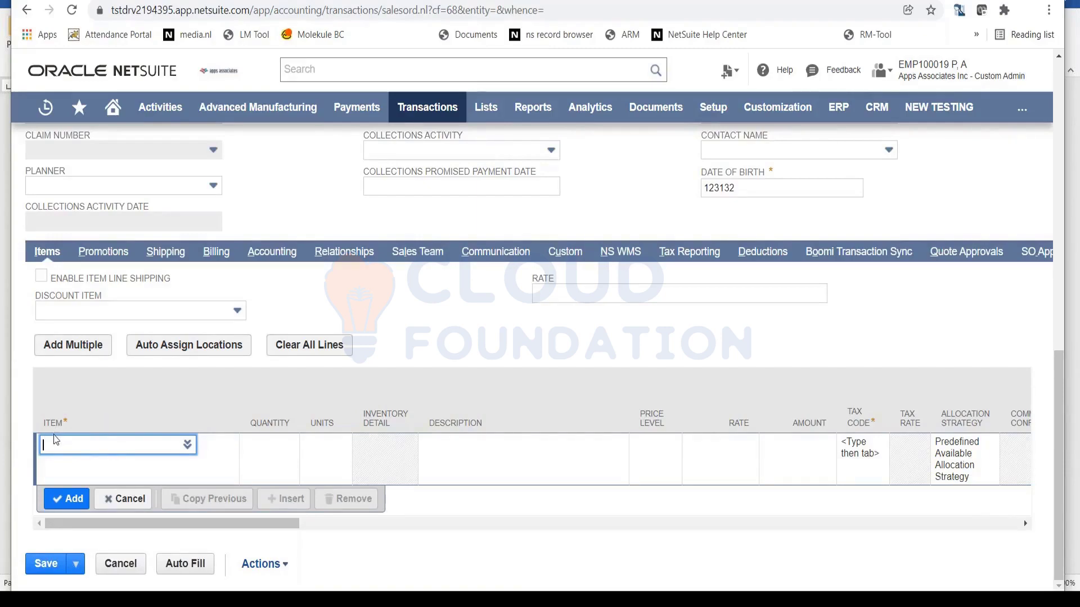
click(188, 447)
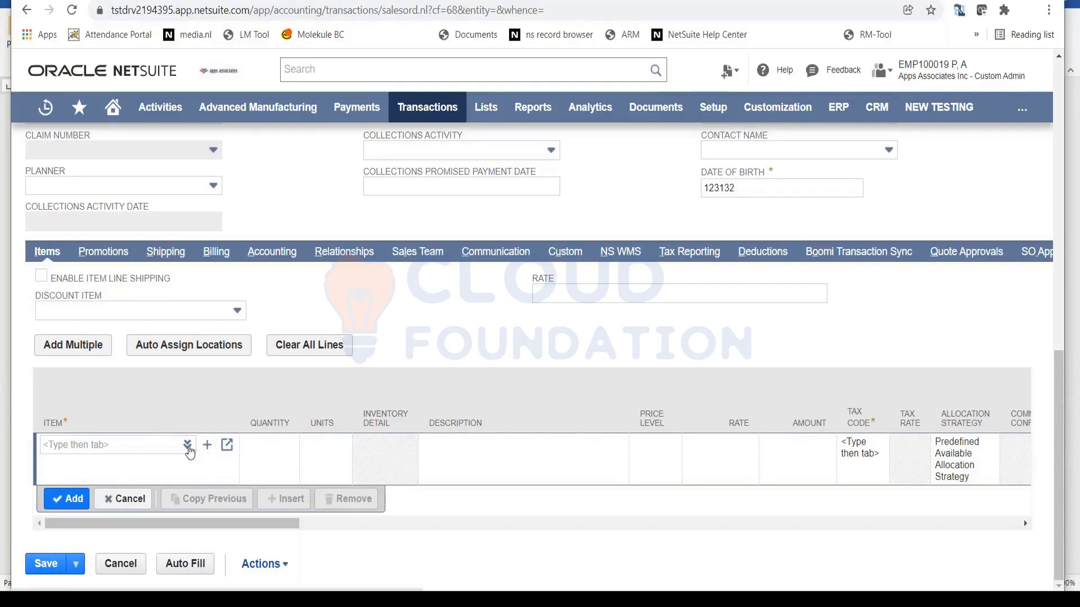
click(189, 450)
click(189, 450)
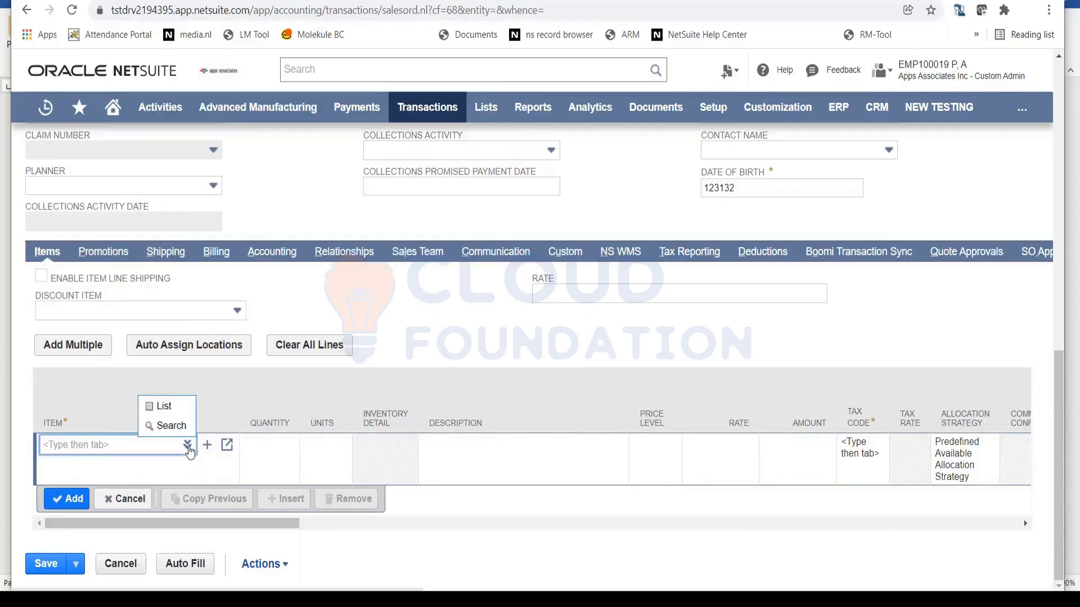
click(177, 412)
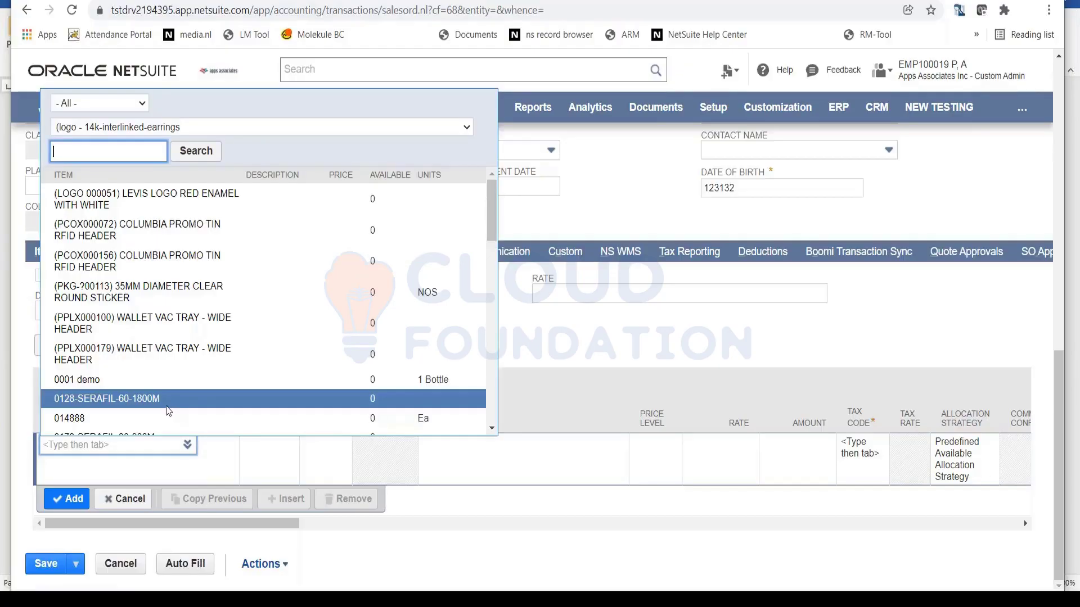
click(92, 448)
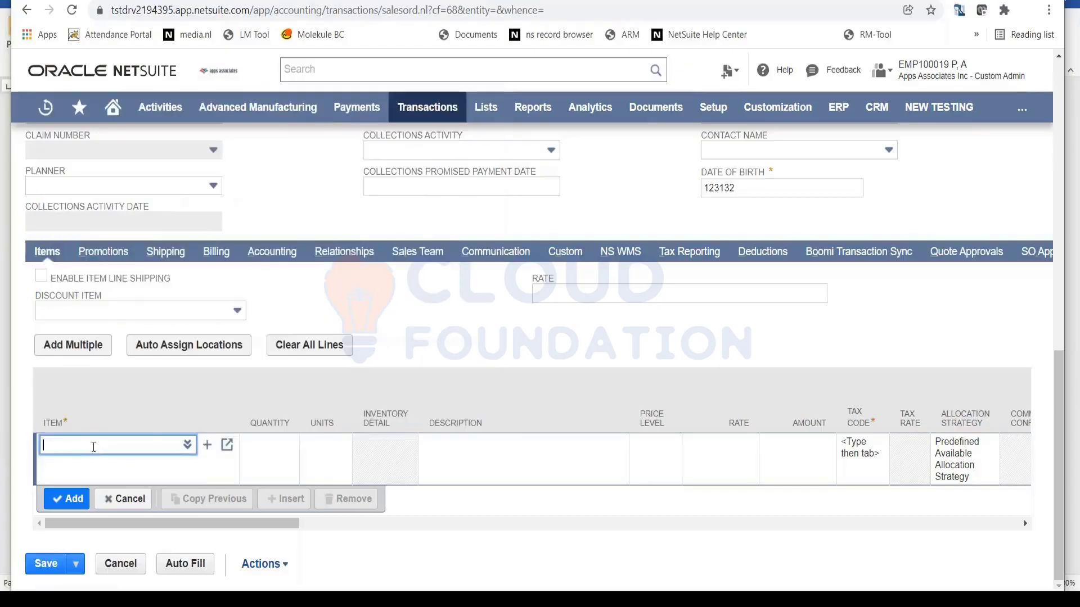
text(%578)
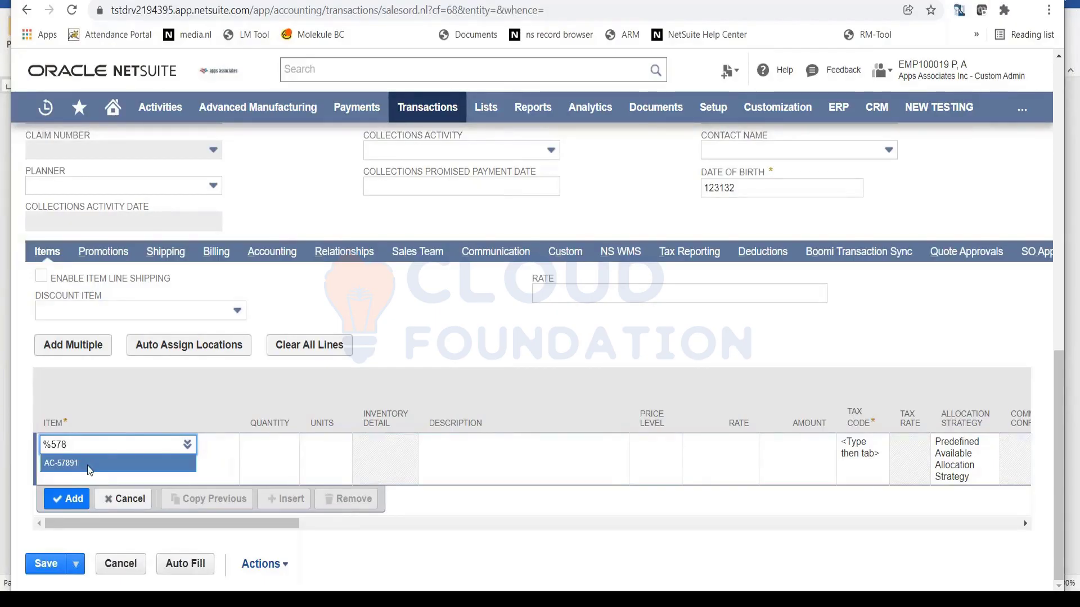
click(88, 469)
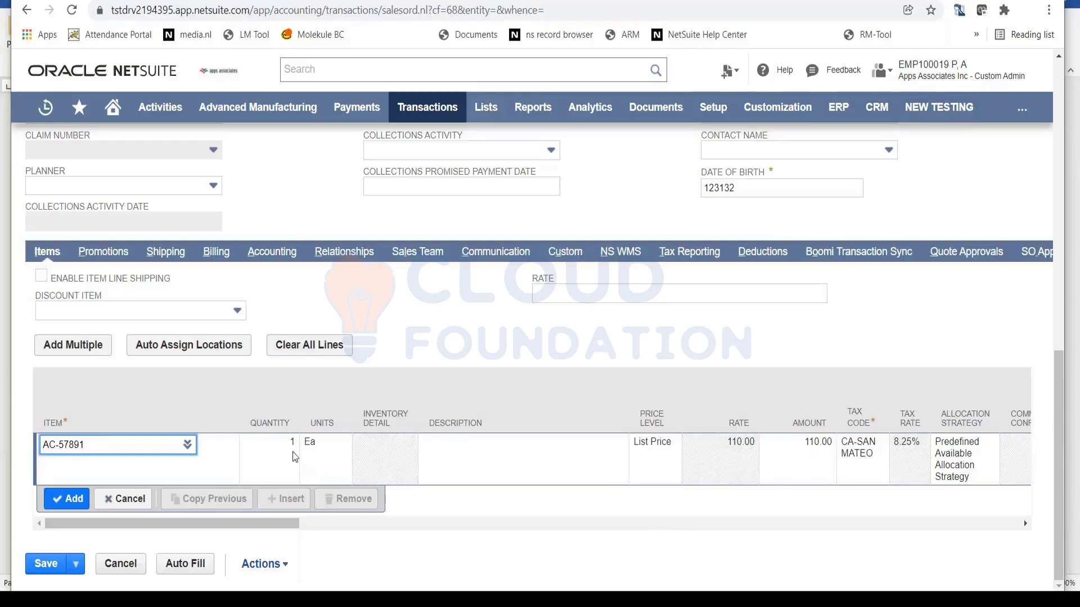
click(274, 449)
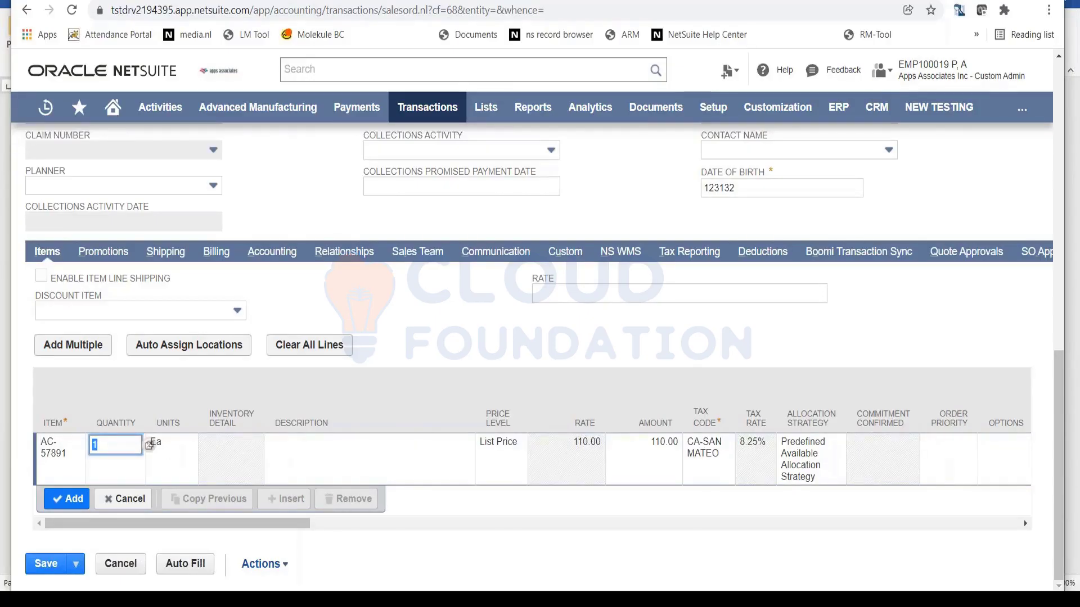
text(10)
Browse the available price levels and set the AC-57891 line's price level to 10% Discount Level
click(504, 453)
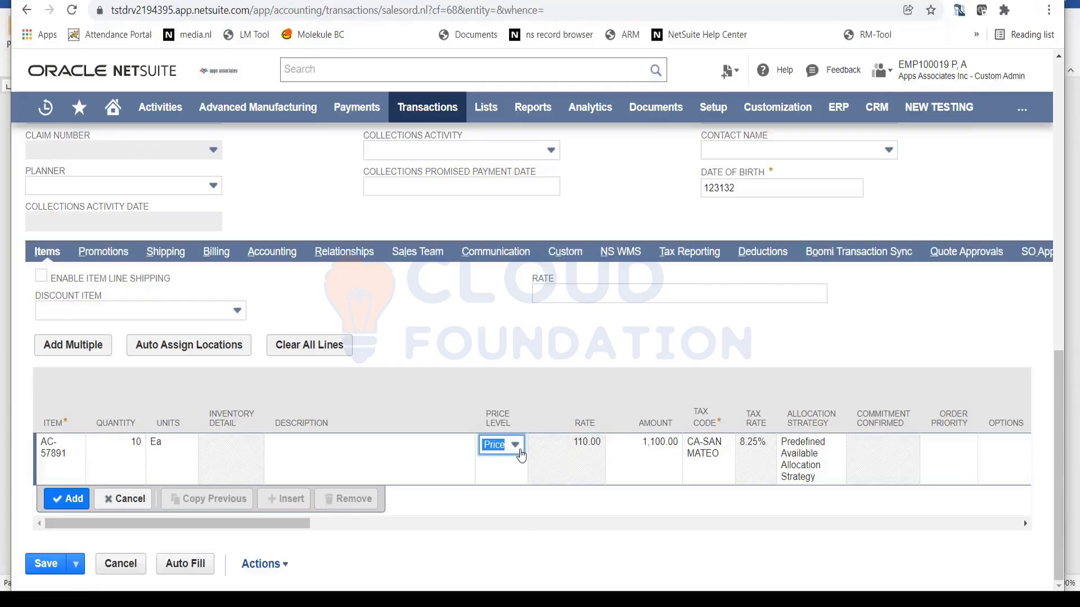
click(514, 445)
scroll(518, 481, down, 1)
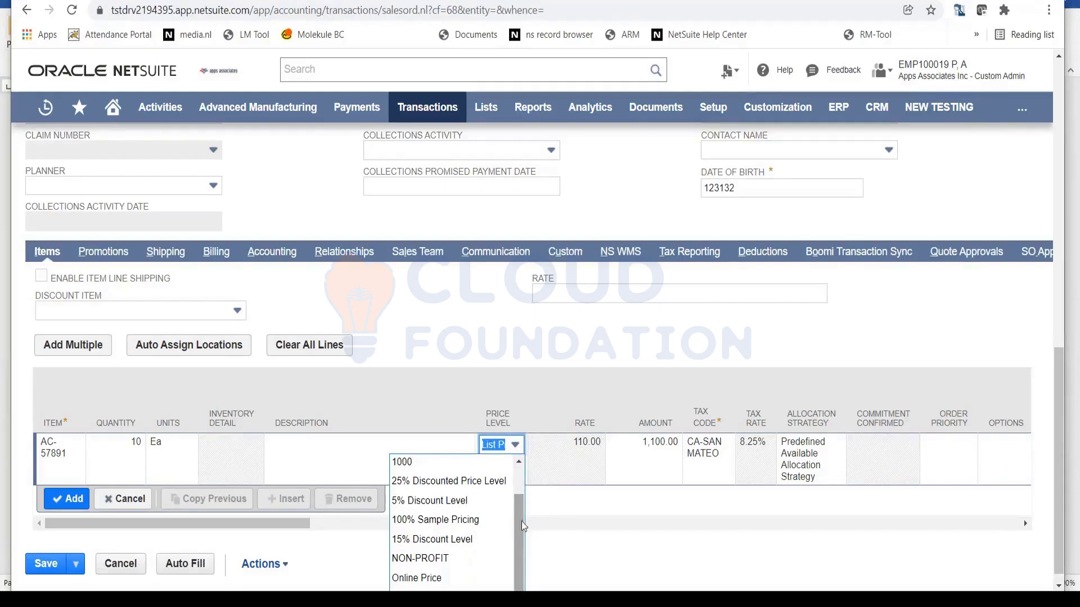
scroll(551, 494, down, 1)
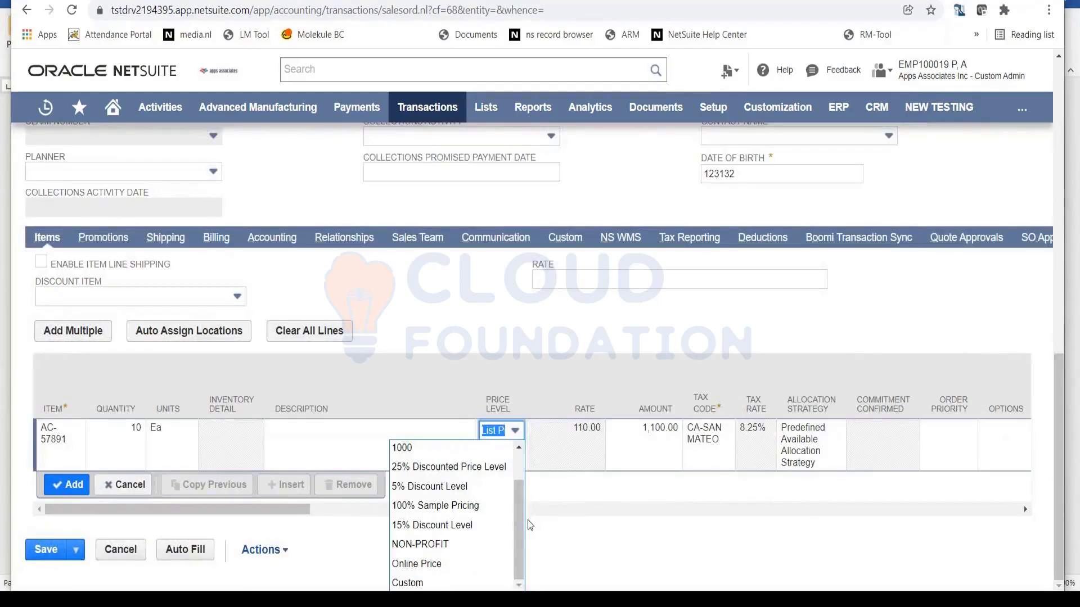
drag(524, 509, 534, 484)
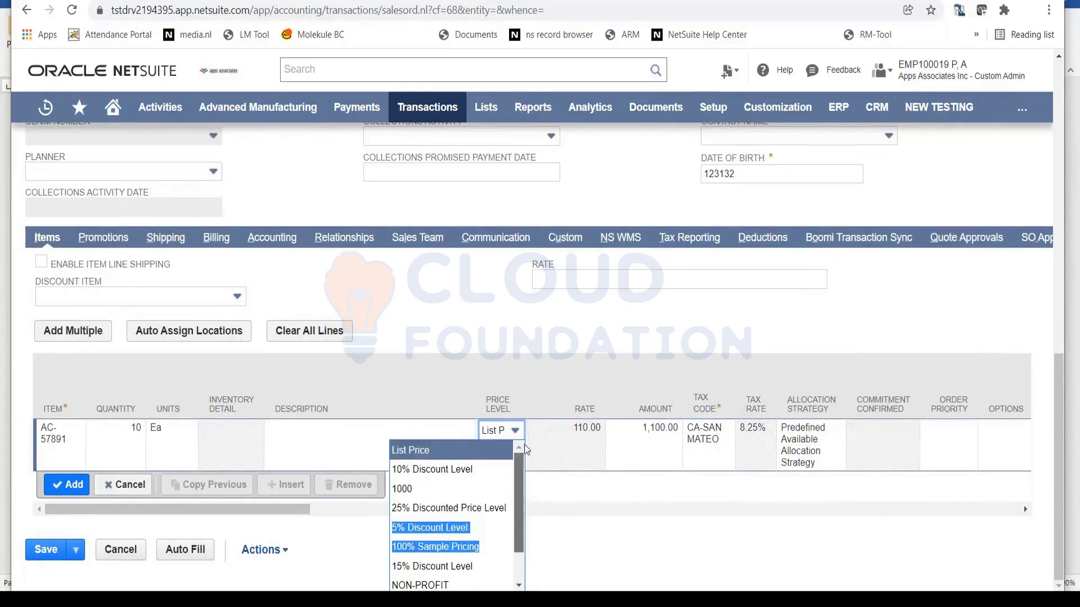
click(480, 473)
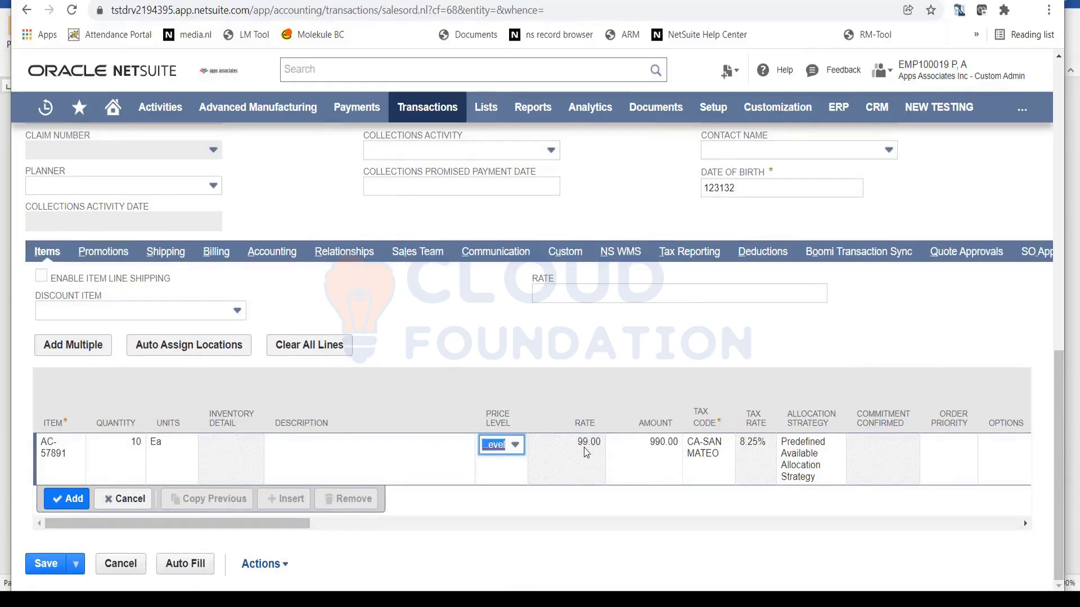
Set the AC-57891 line's price level to Custom and enter a rate of 900
click(515, 446)
drag(522, 490, 513, 464)
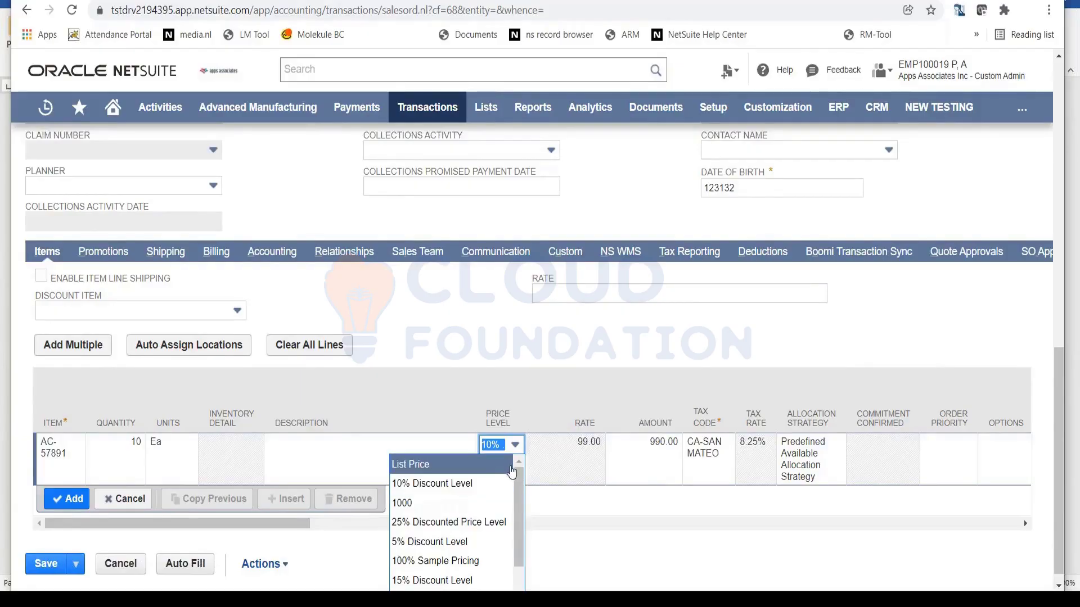
scroll(515, 498, down, 1)
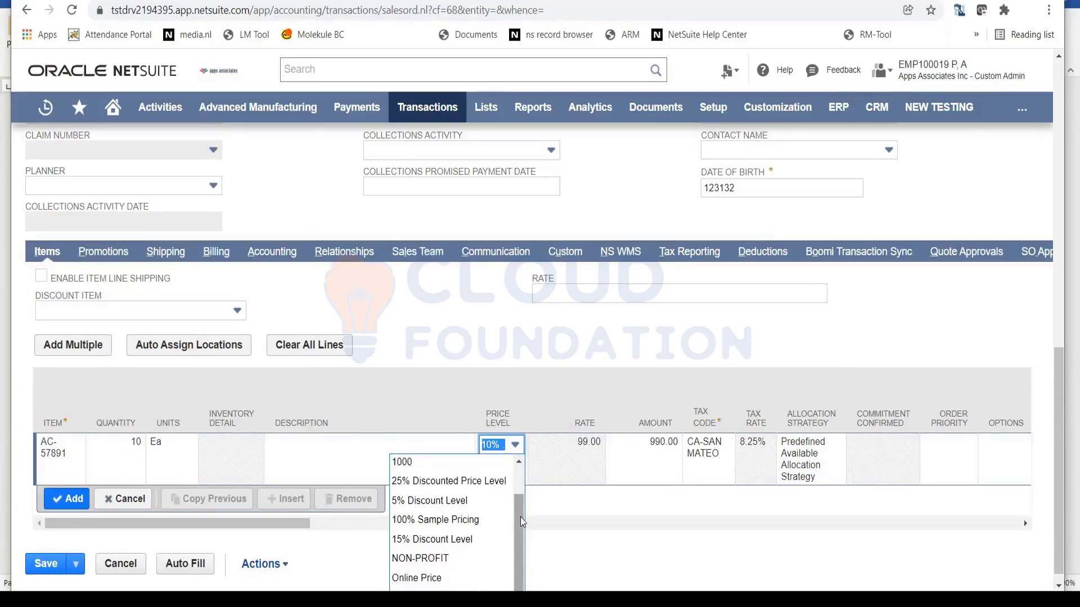
scroll(531, 512, down, 1)
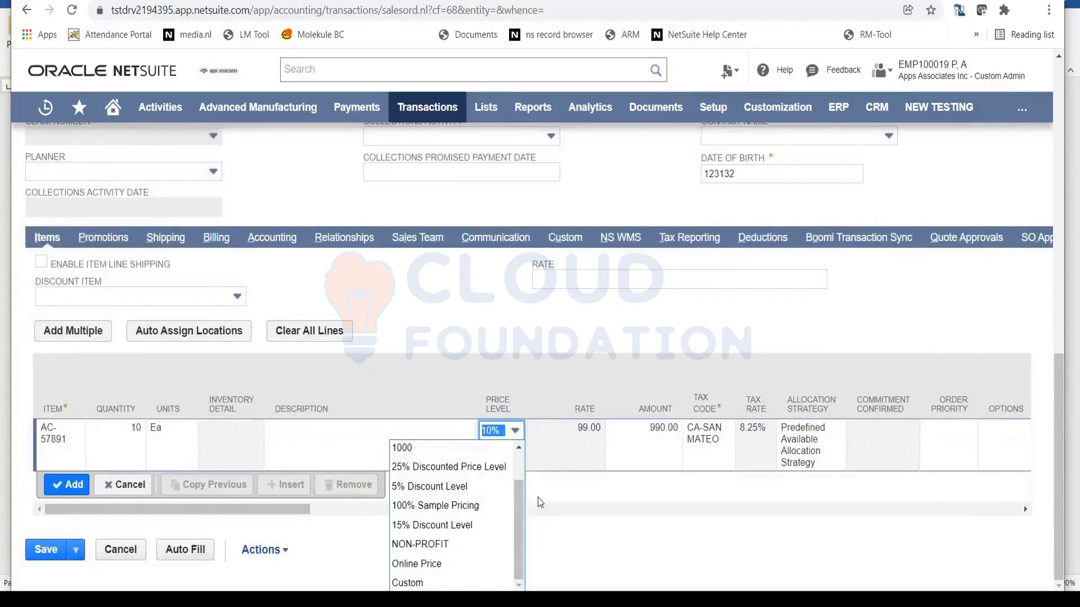
click(489, 584)
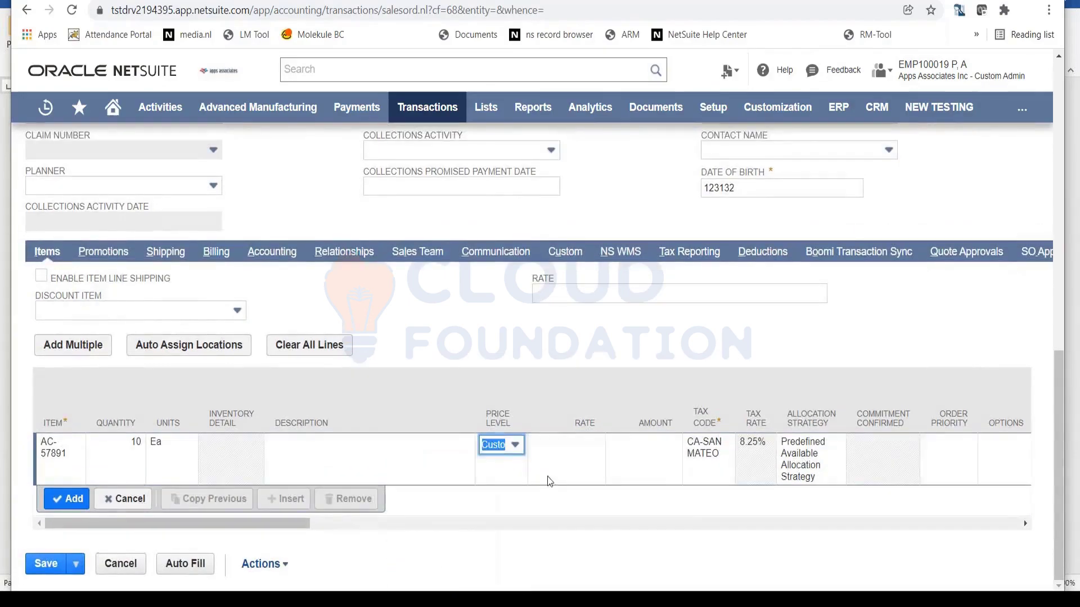
click(571, 448)
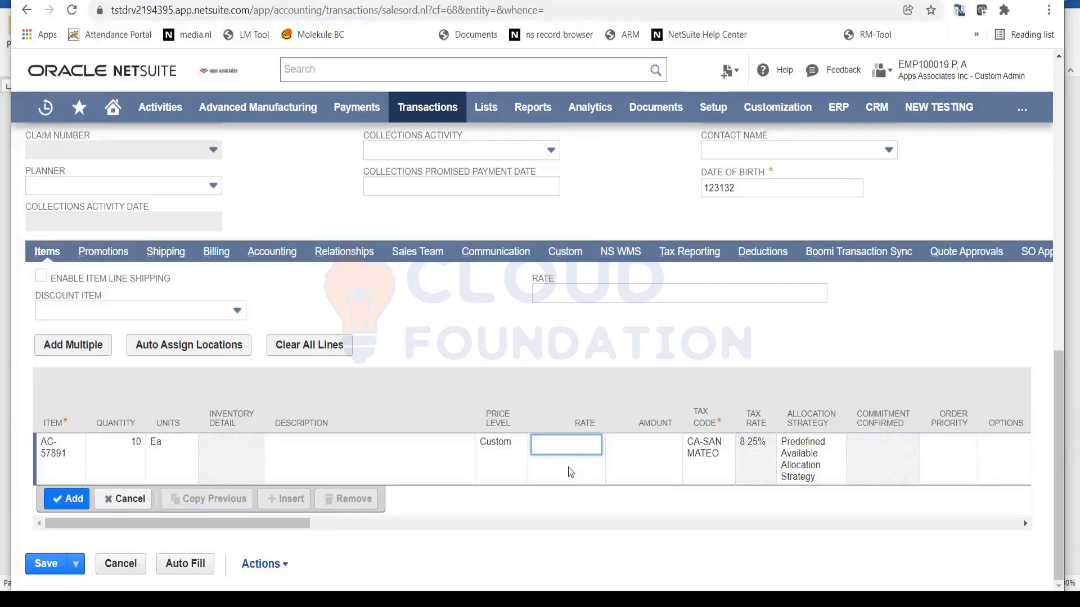
text(900)
click(619, 520)
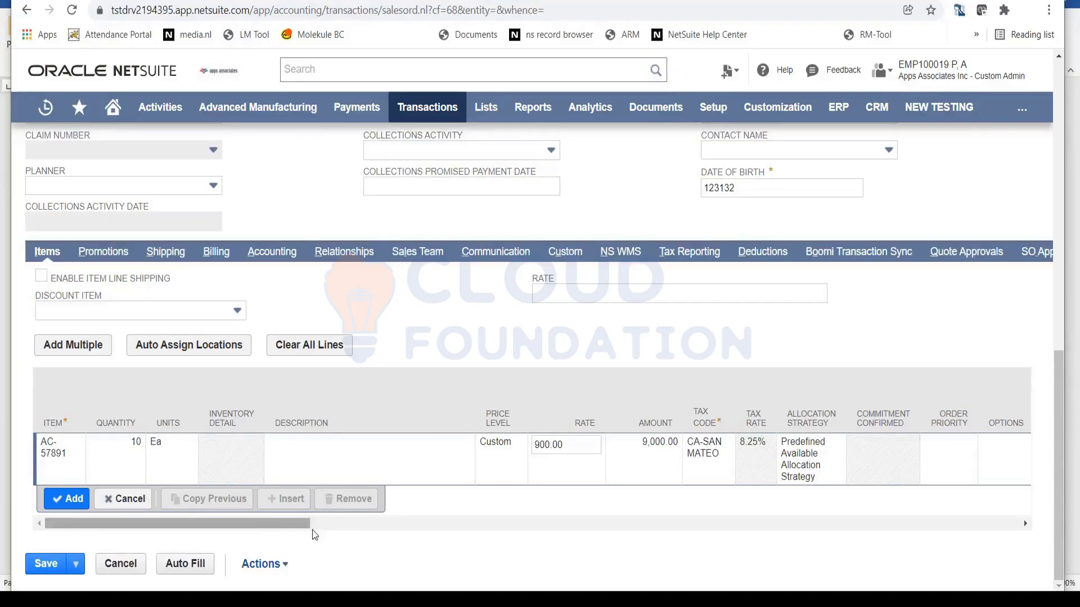
Set the line's Supply Required By Date to 07/01/2022 and add the item line to the order
drag(308, 527, 411, 513)
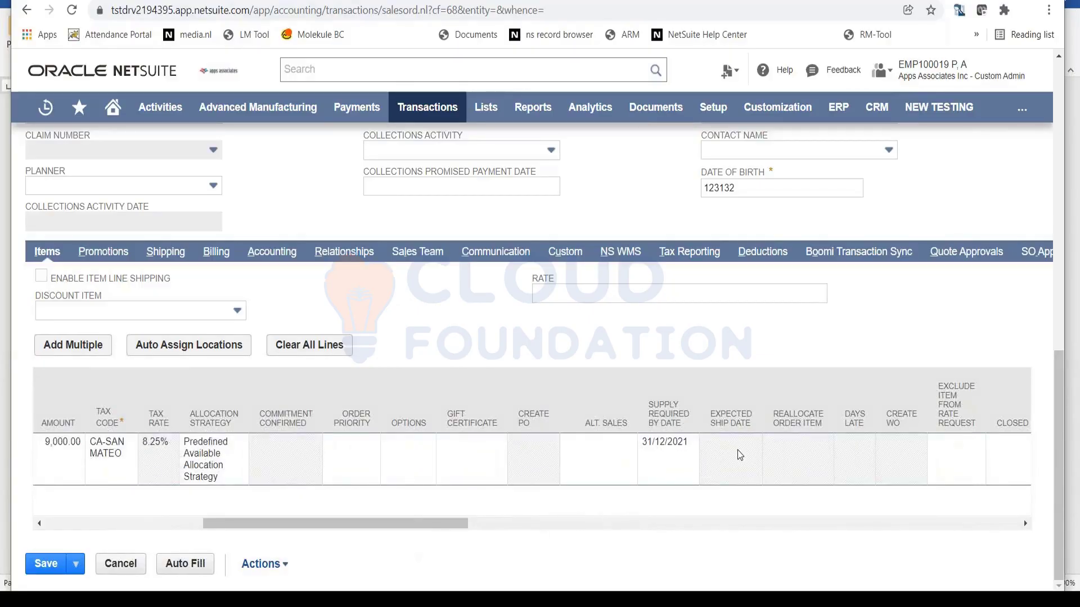
click(728, 466)
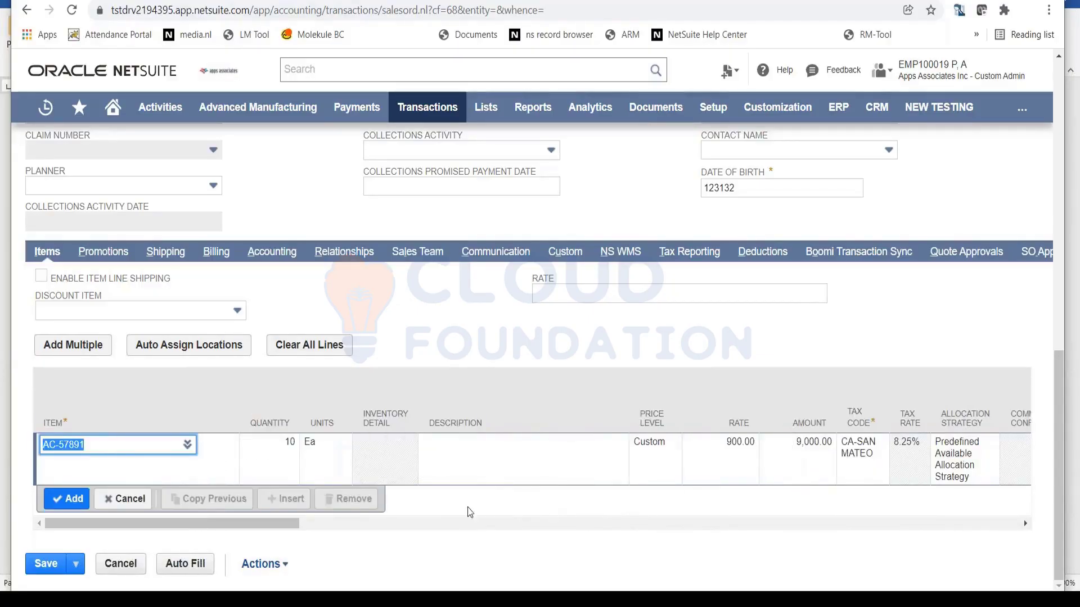
drag(284, 524, 533, 531)
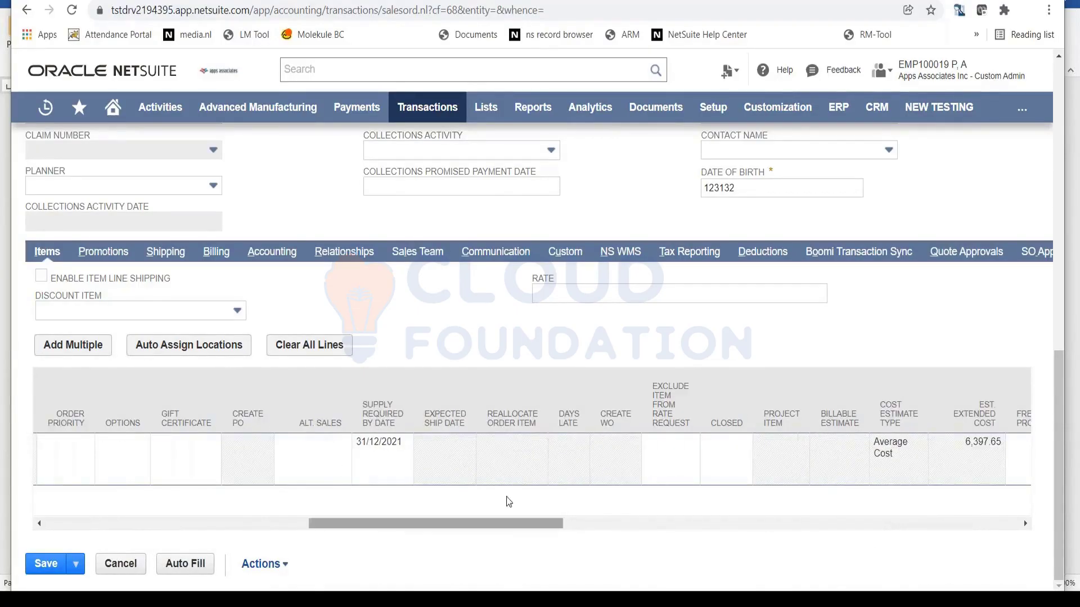
click(410, 446)
click(286, 447)
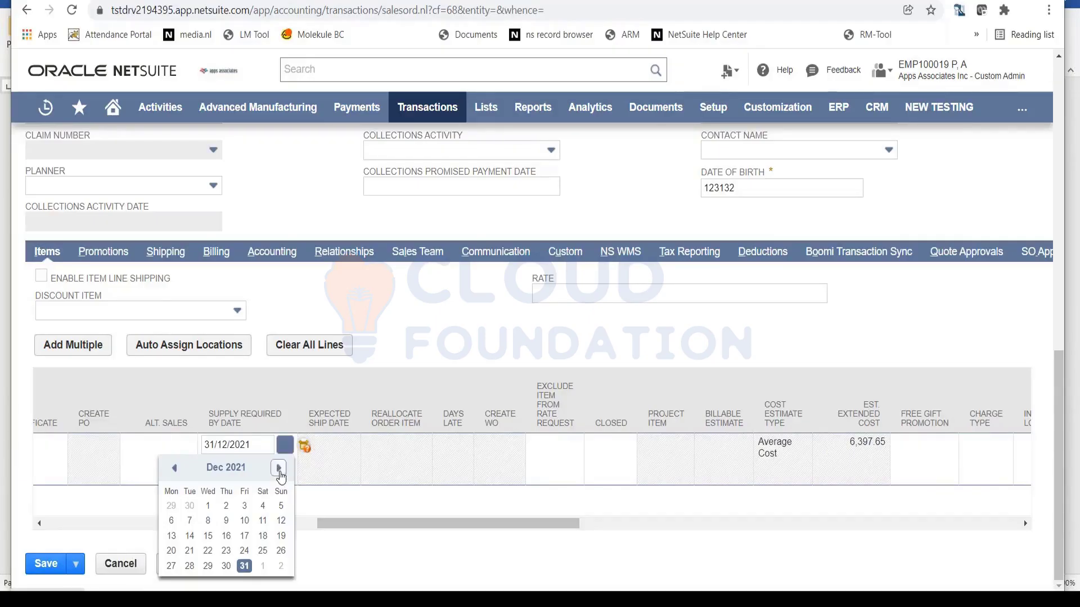
click(278, 469)
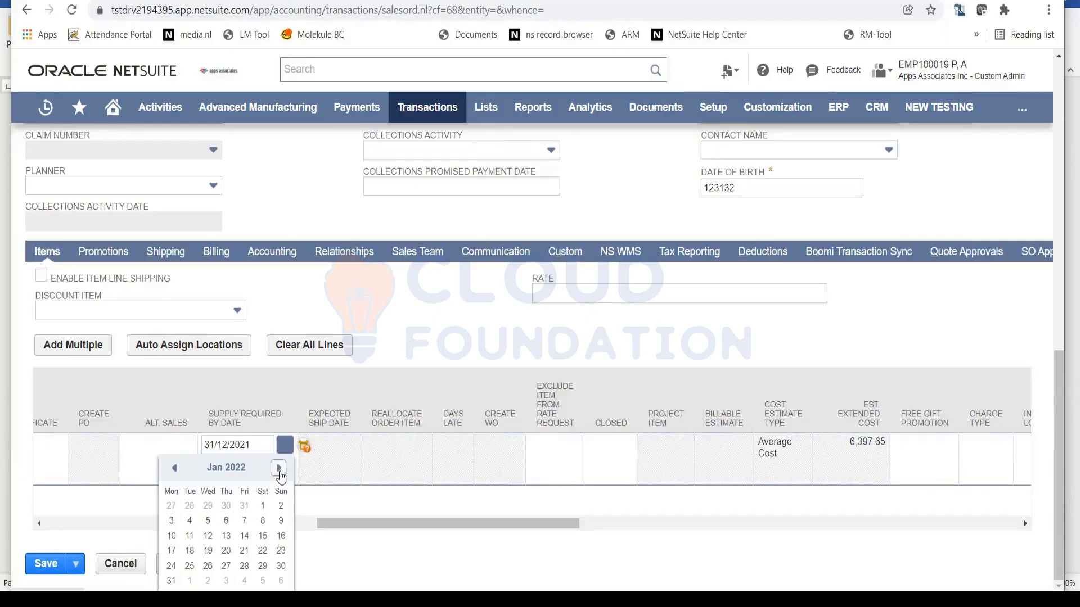
click(246, 521)
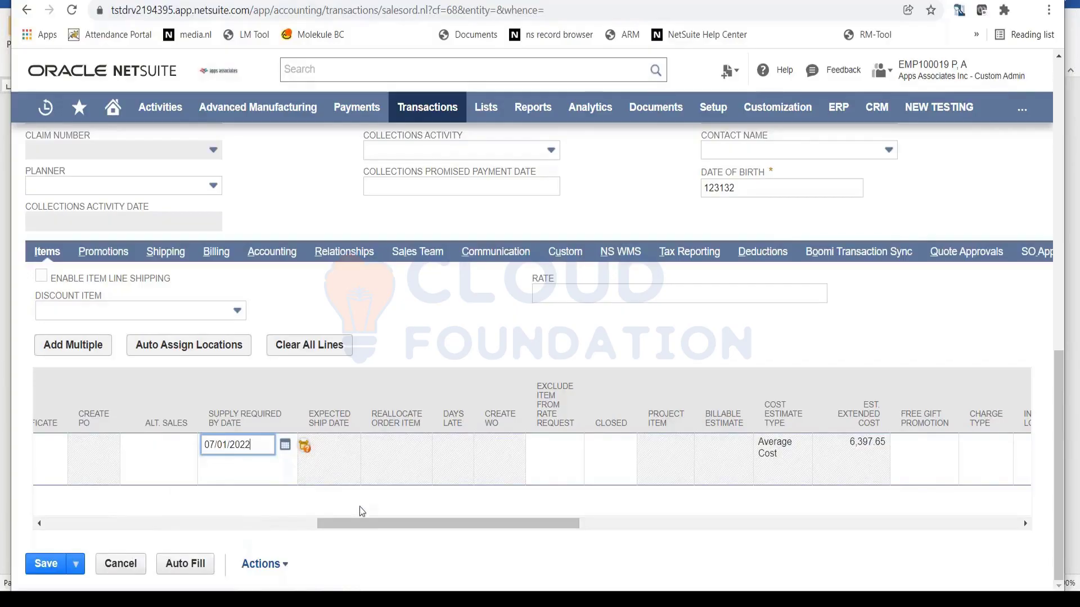
click(343, 453)
click(343, 444)
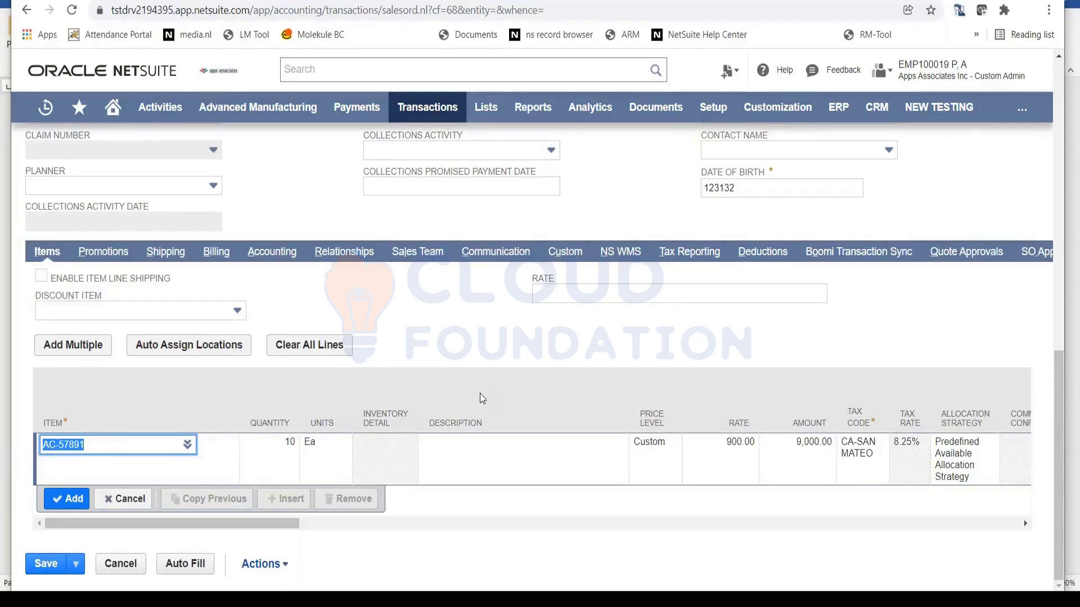
click(65, 504)
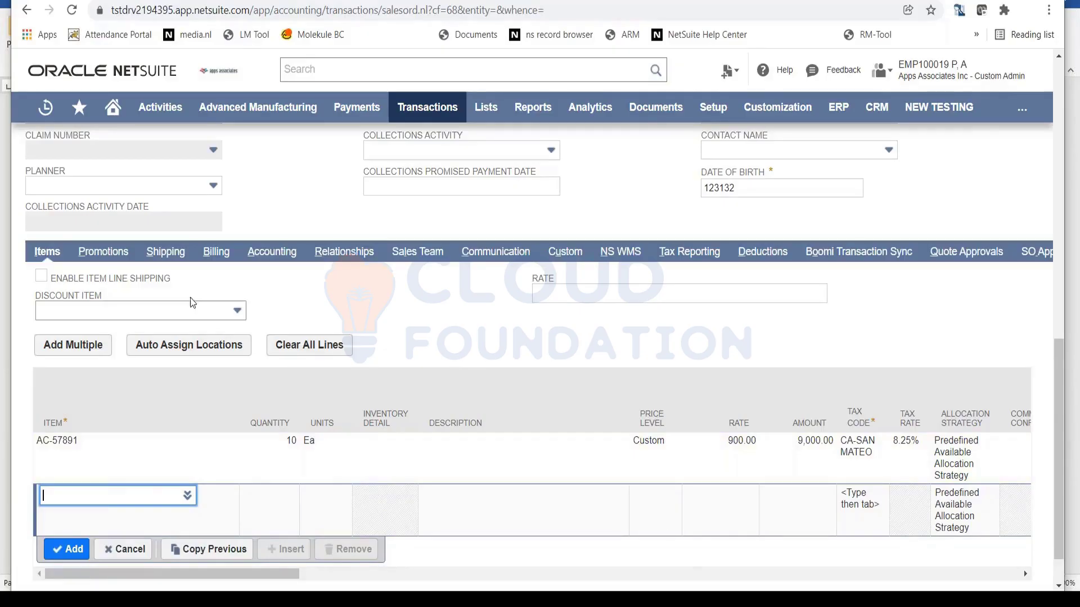
Set the ship date in the order's shipping information to 07/01/2022
click(164, 254)
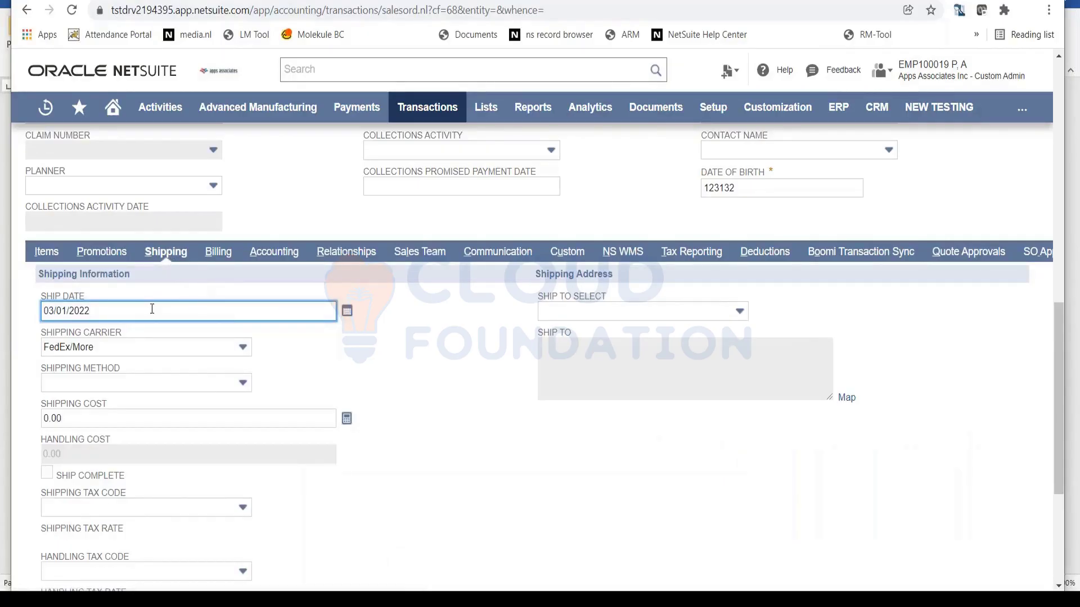
click(345, 311)
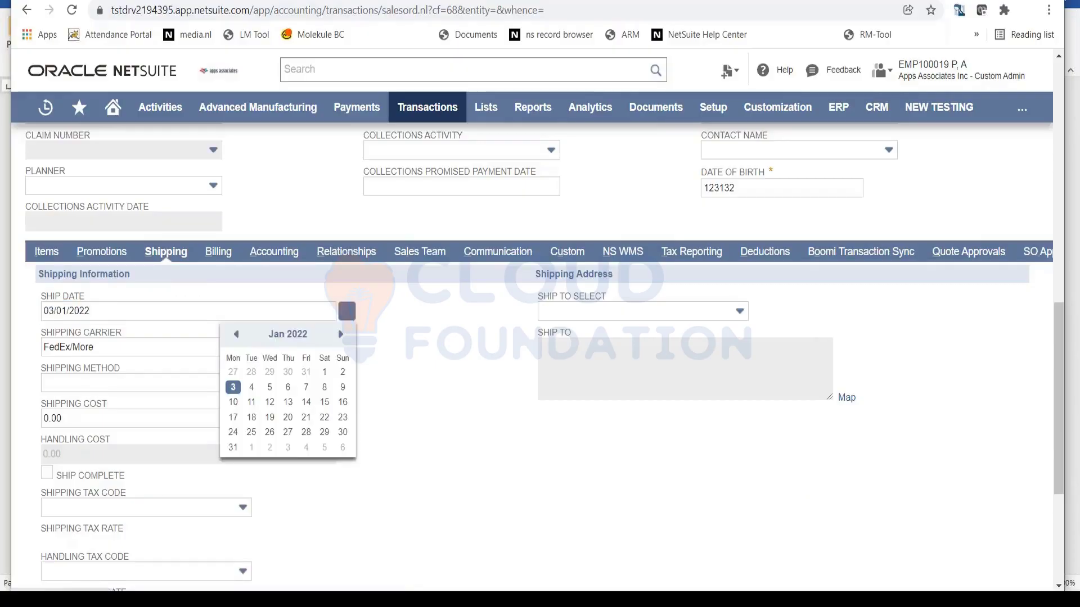
click(307, 388)
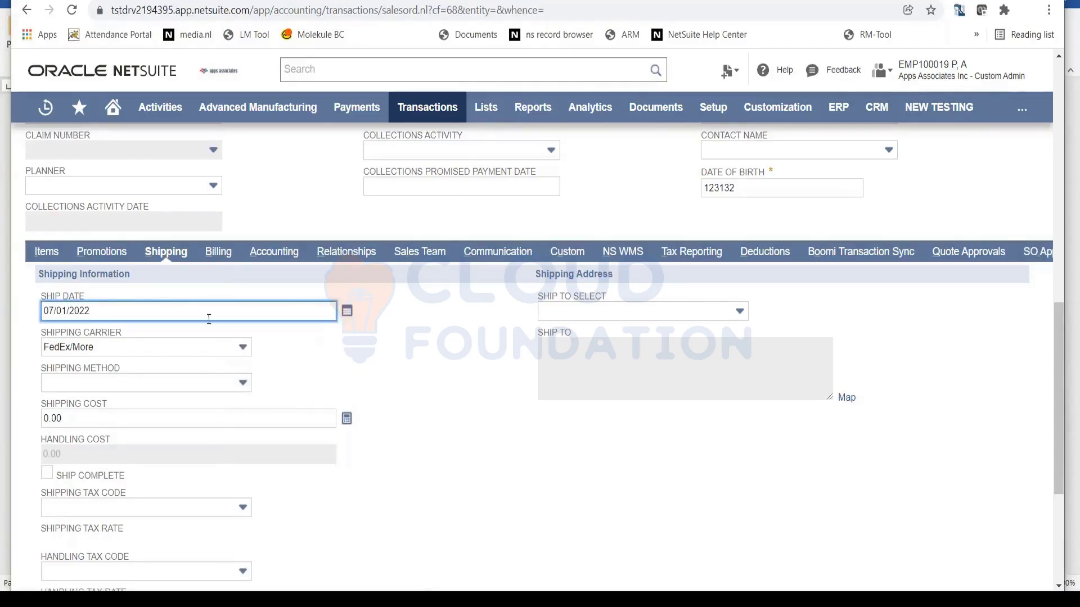
Keep FedEx/More as the shipping carrier and set the shipping method to PROTON_SHIPPING
click(171, 349)
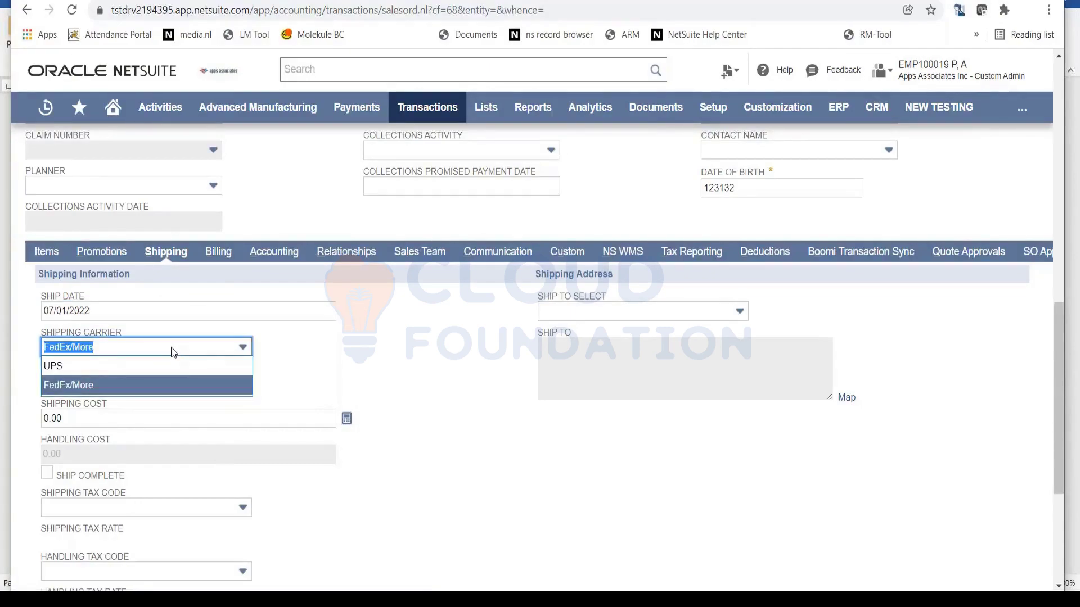
click(170, 386)
click(191, 385)
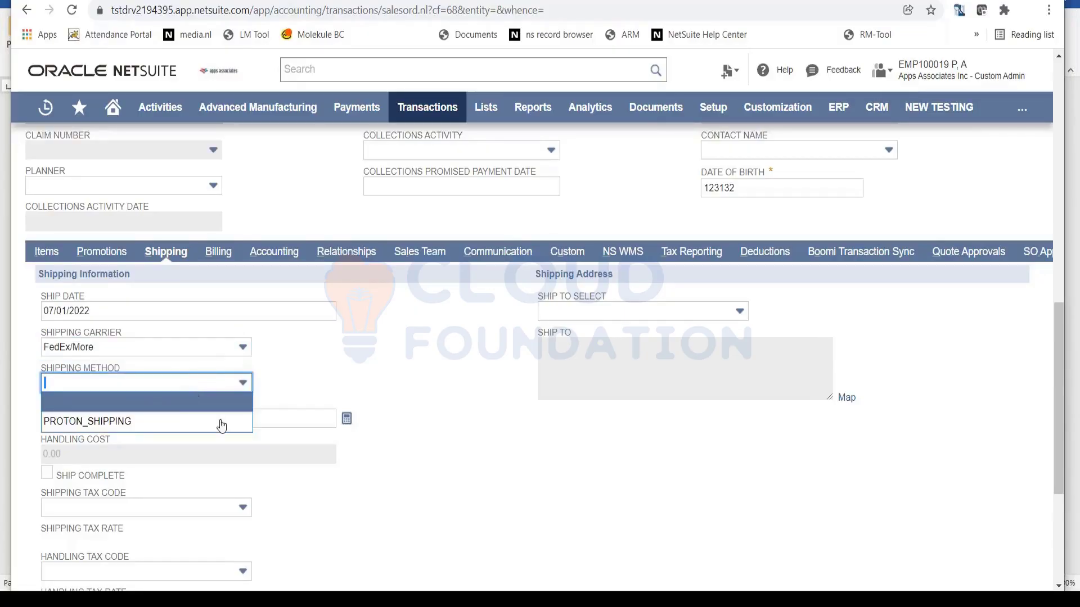
click(157, 423)
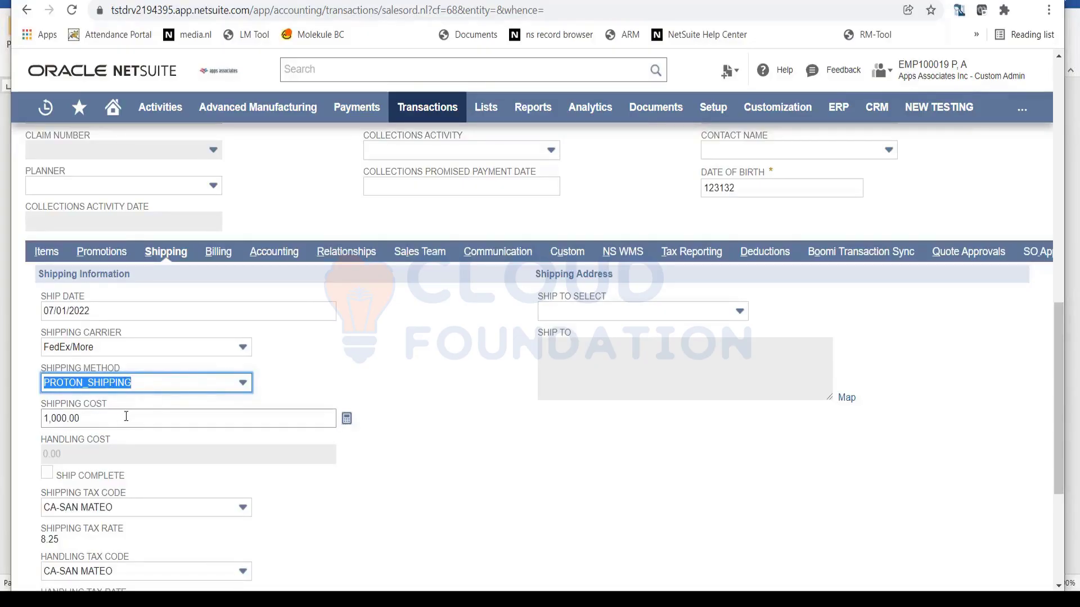
key(Tab)
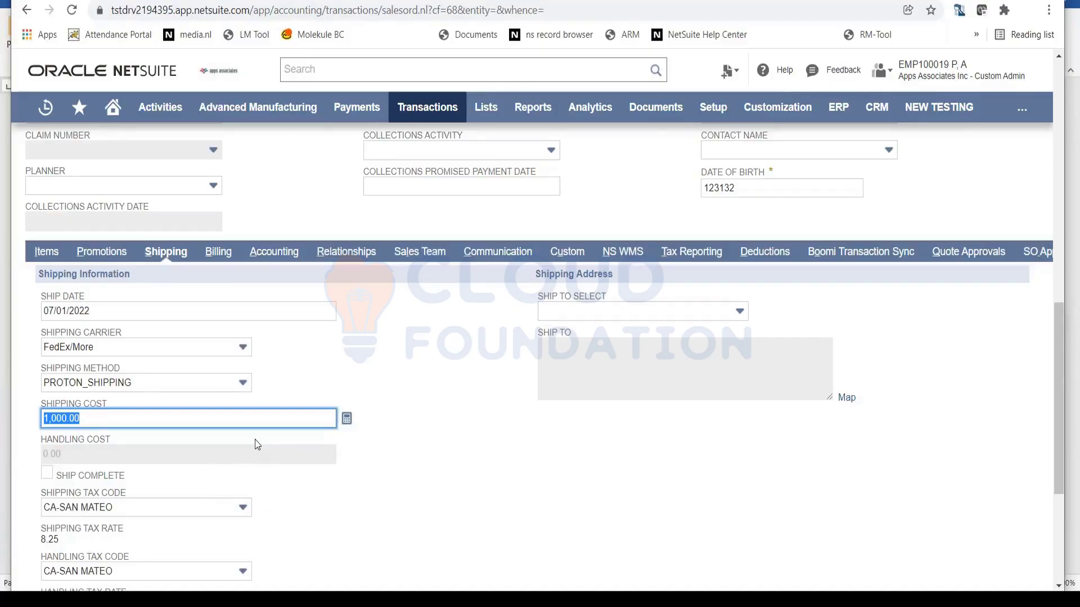
Set the order's shipping cost to 200
text(200)
click(377, 416)
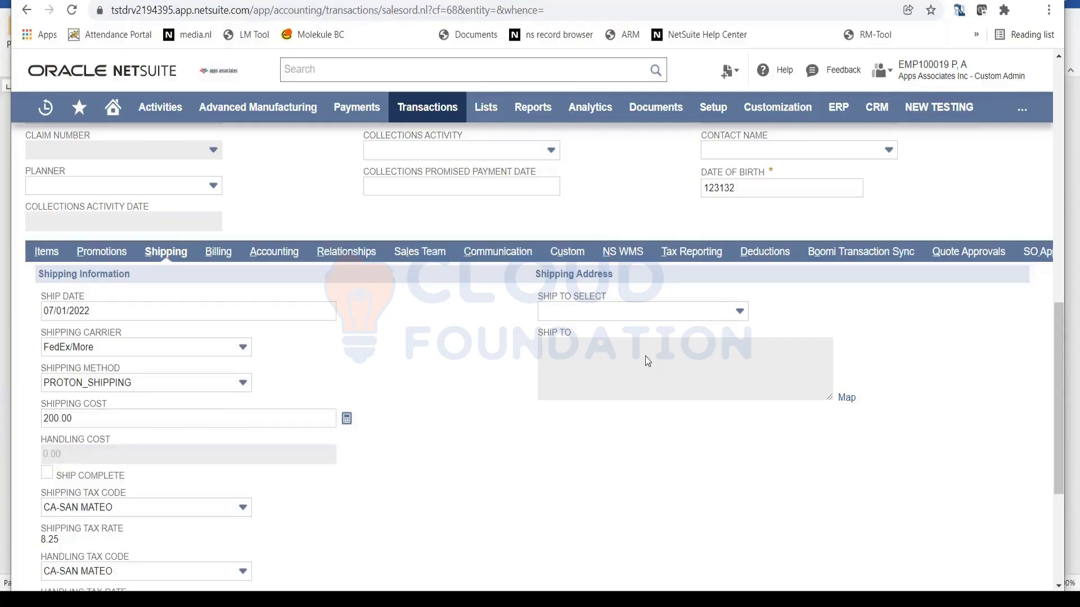
Create a new default shipping address for Samsung Inc. Cus with United States as the country
click(704, 316)
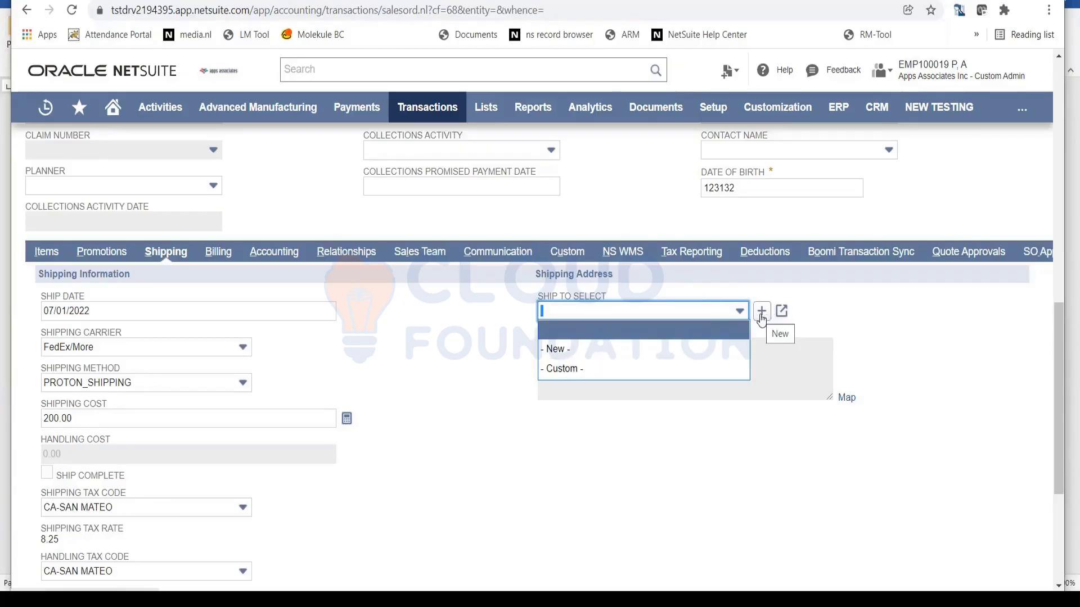
click(762, 320)
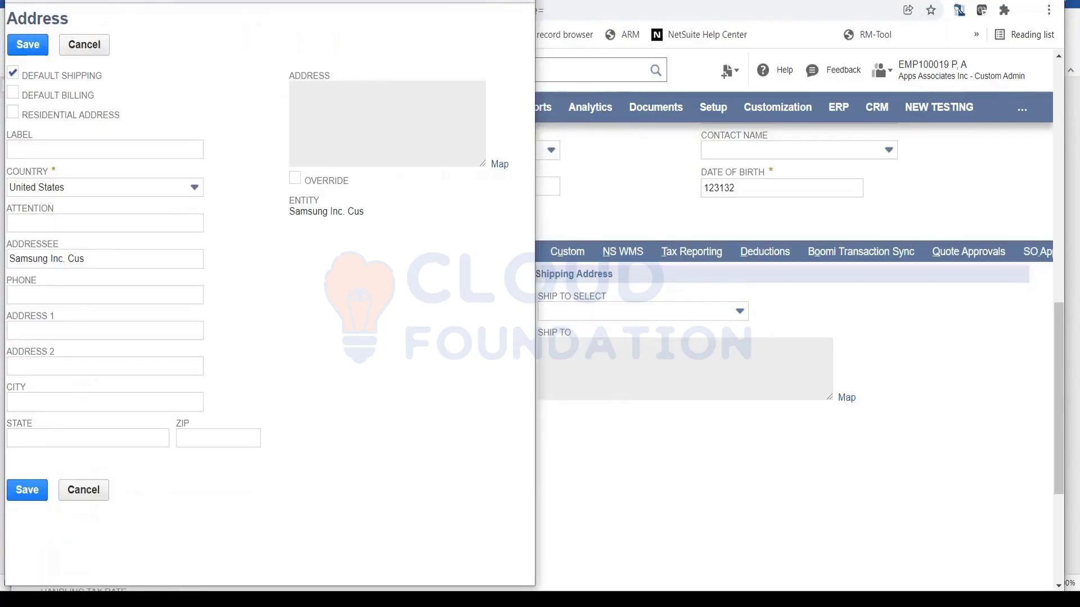
click(143, 240)
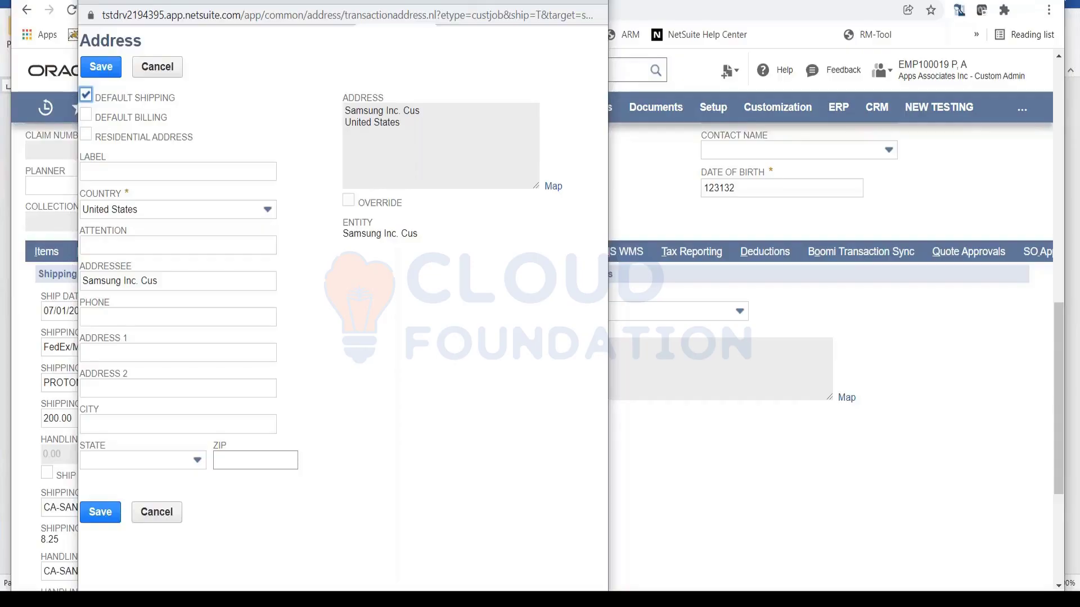
drag(212, 1, 489, 66)
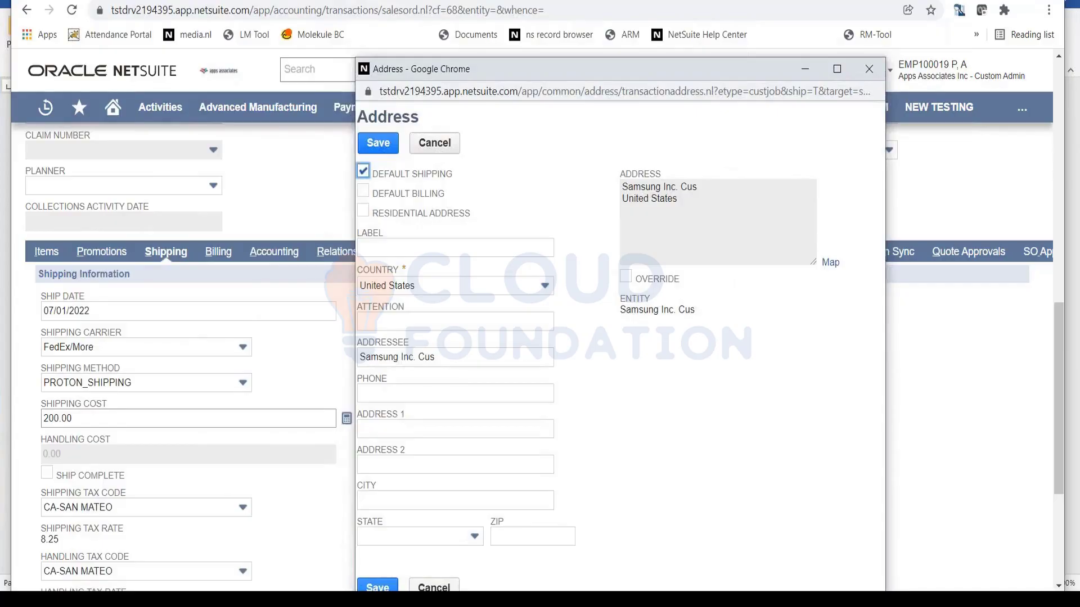
click(94, 424)
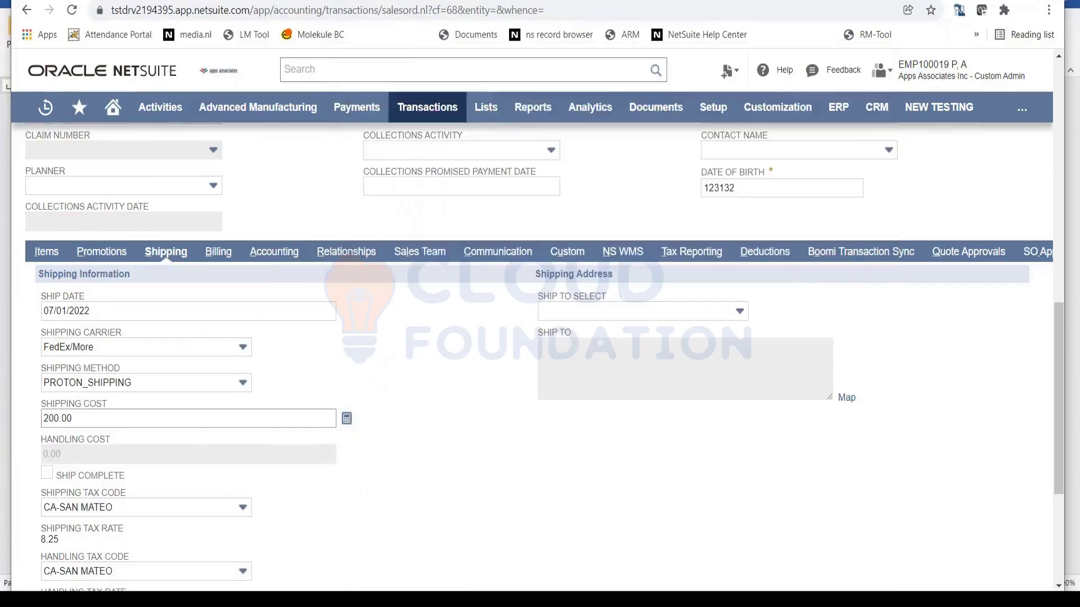
key(F5)
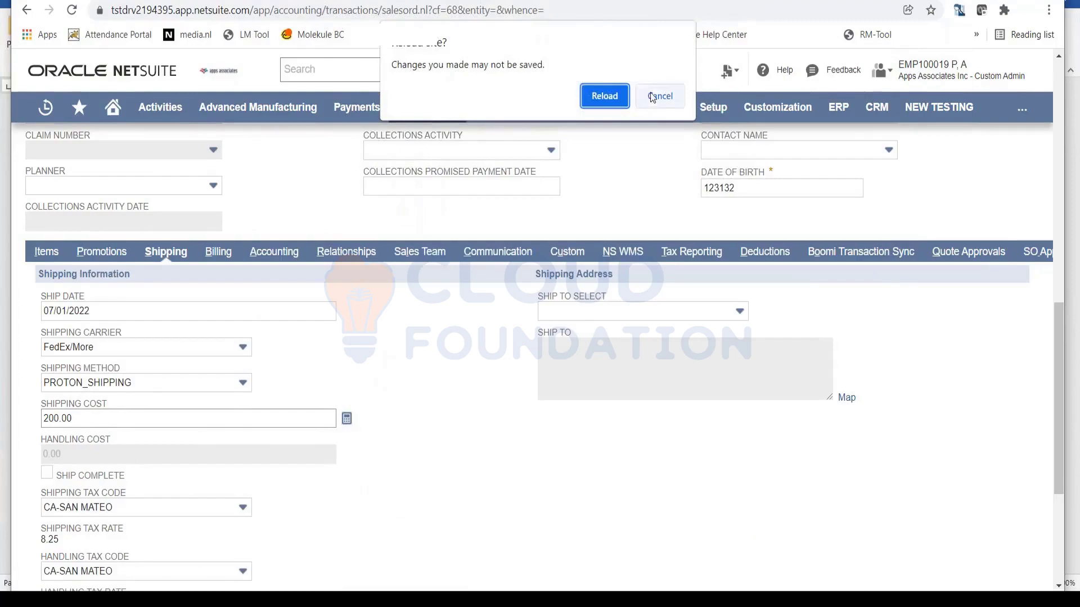
click(653, 96)
key(F5)
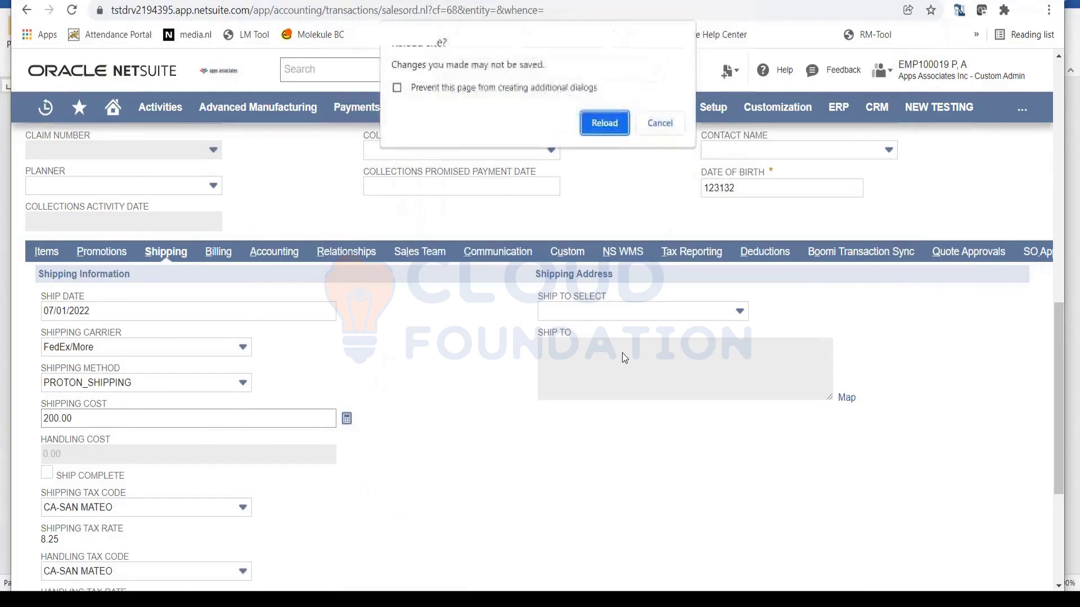
click(659, 123)
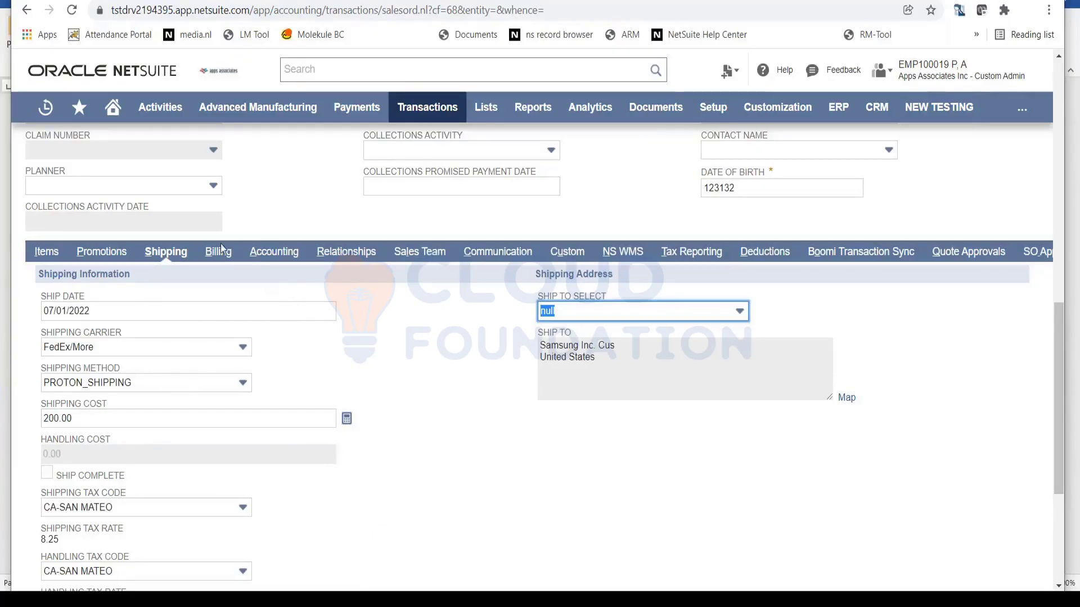
Set the order's billing terms to Net 15 and choose the existing null entry as the bill-to address
key(alt+b)
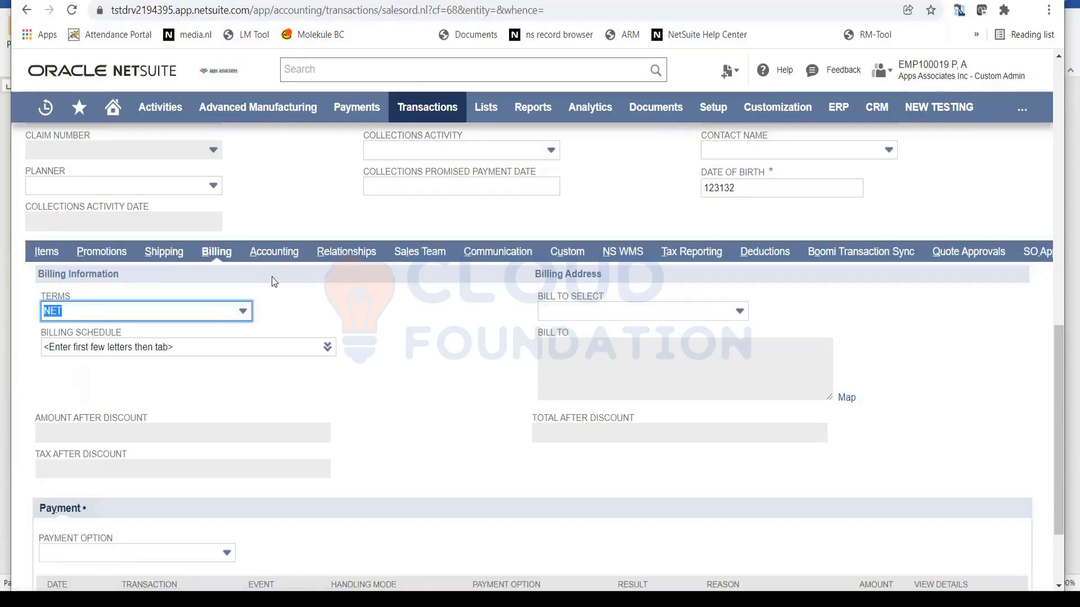
click(243, 315)
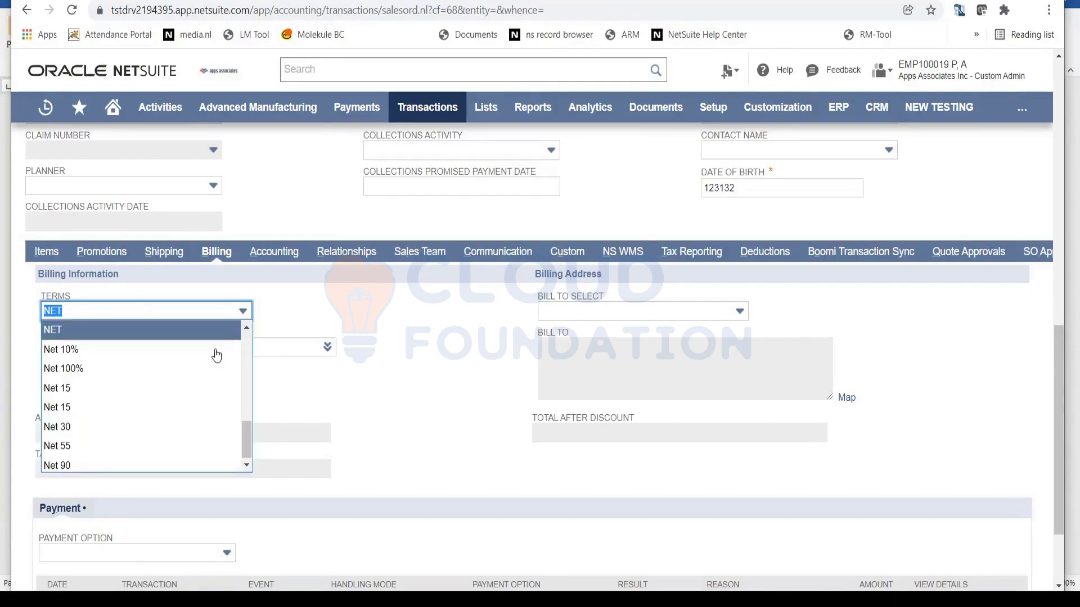
click(193, 388)
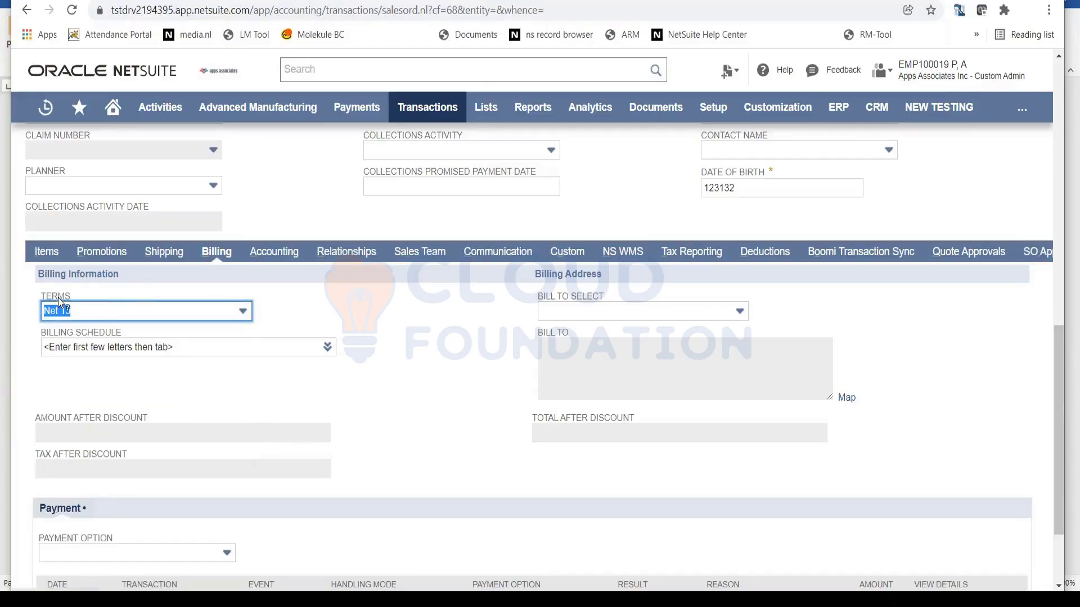
click(697, 311)
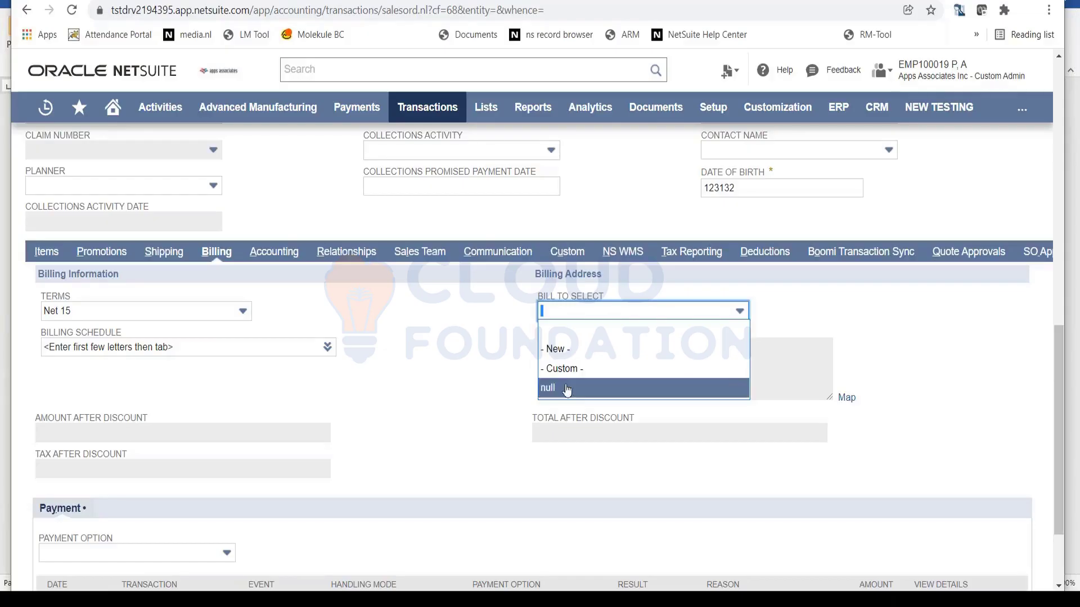
click(616, 389)
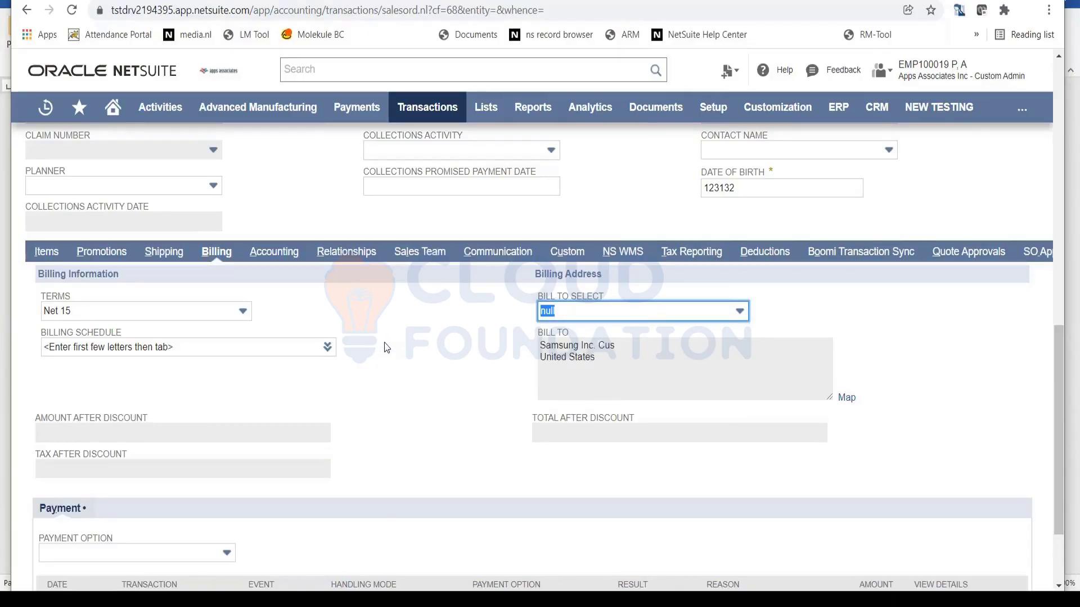
Review the order's header and summary, its currency, exchange rate and gross profit, and its related contacts
scroll(387, 345, down, 3)
scroll(381, 342, up, 8)
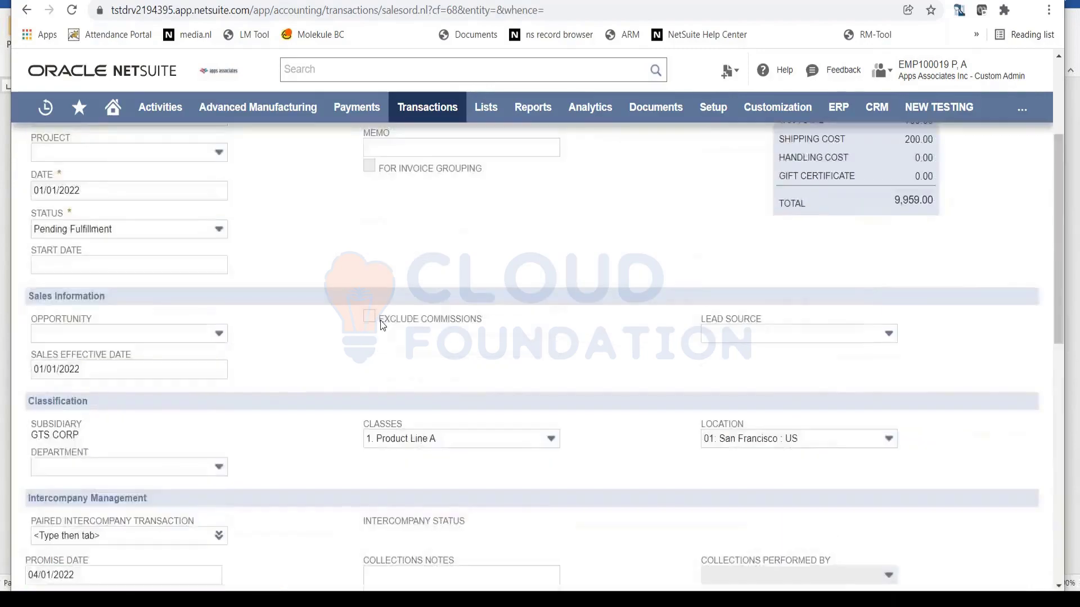
scroll(363, 320, down, 3)
scroll(314, 329, down, 5)
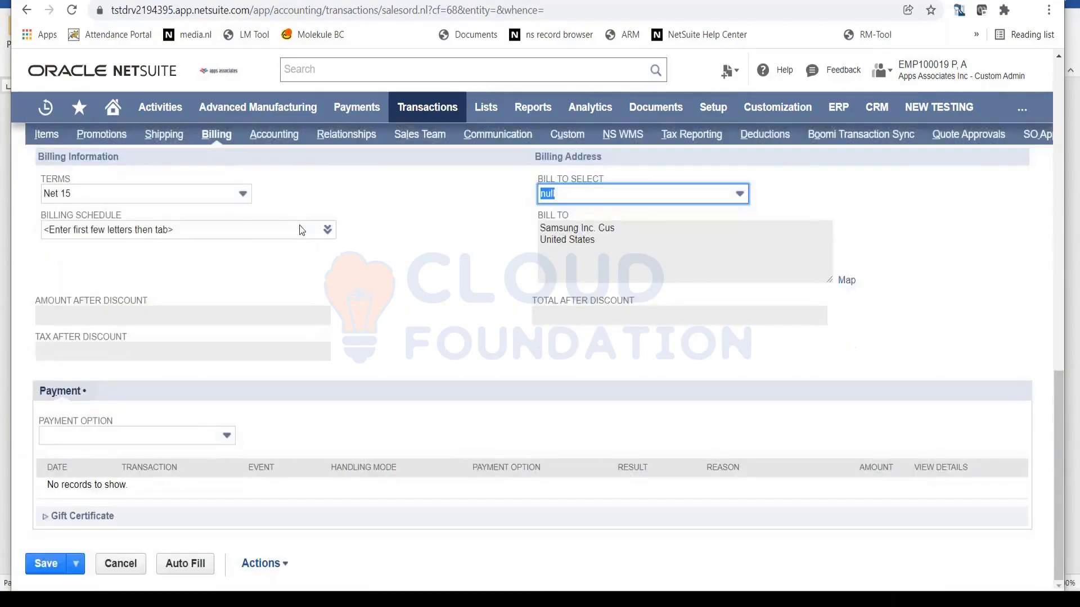
click(273, 147)
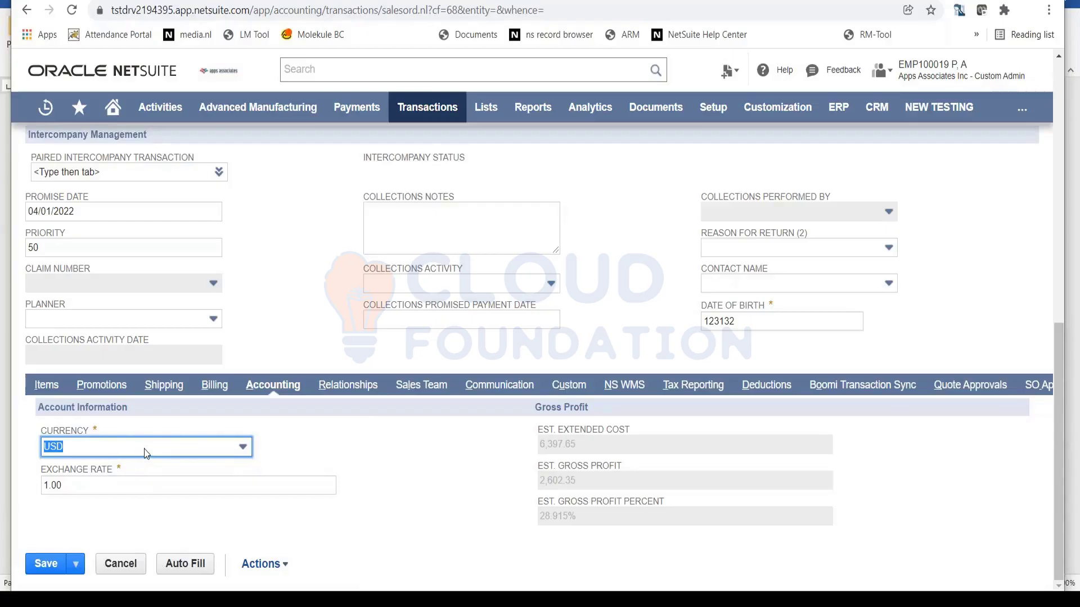
click(232, 449)
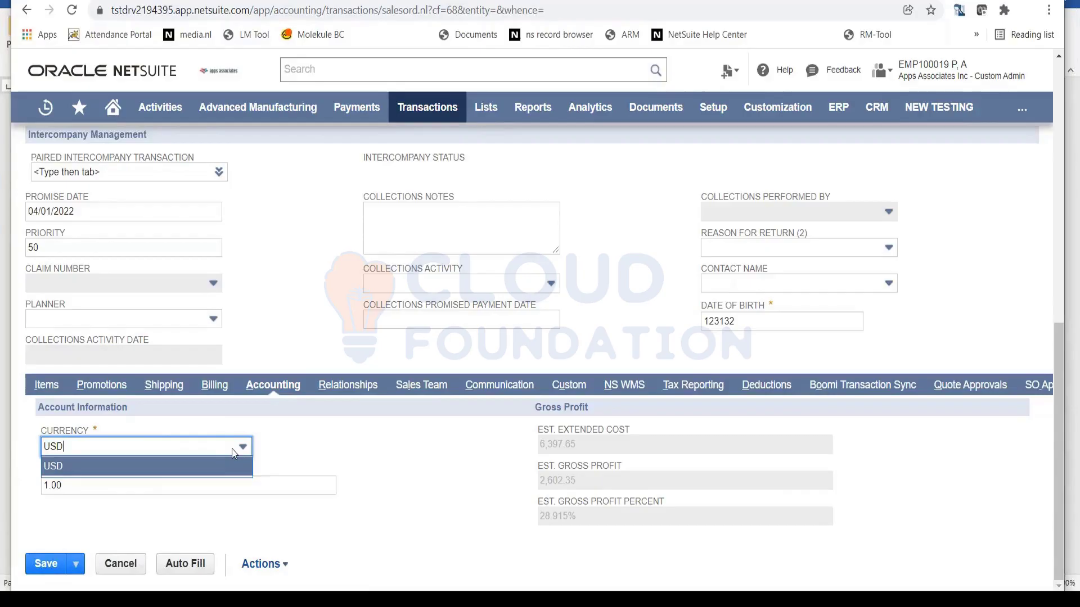
click(315, 458)
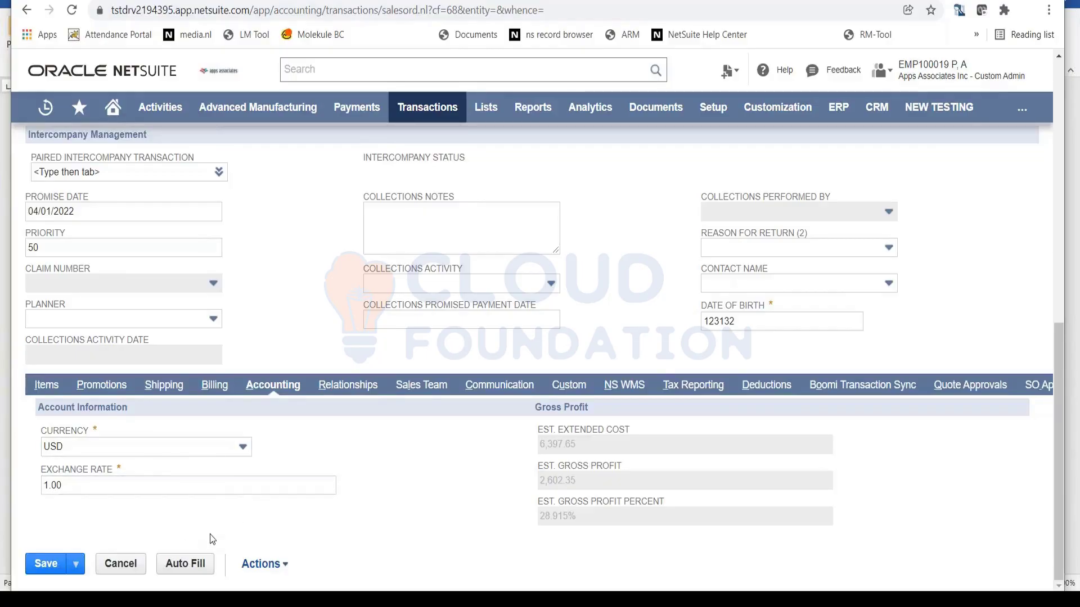
scroll(212, 540, up, 10)
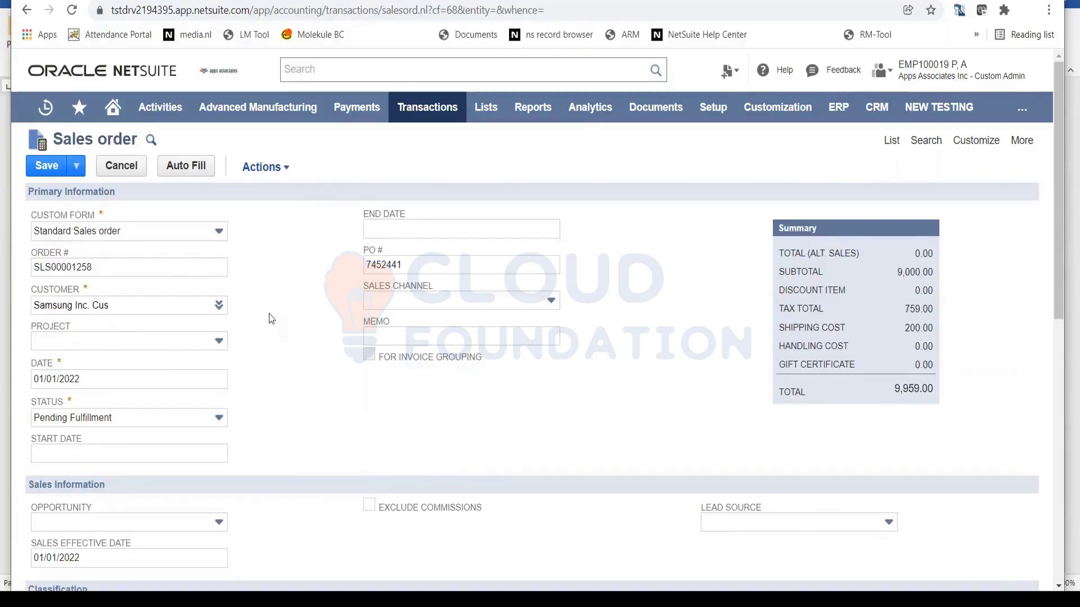
scroll(316, 430, down, 10)
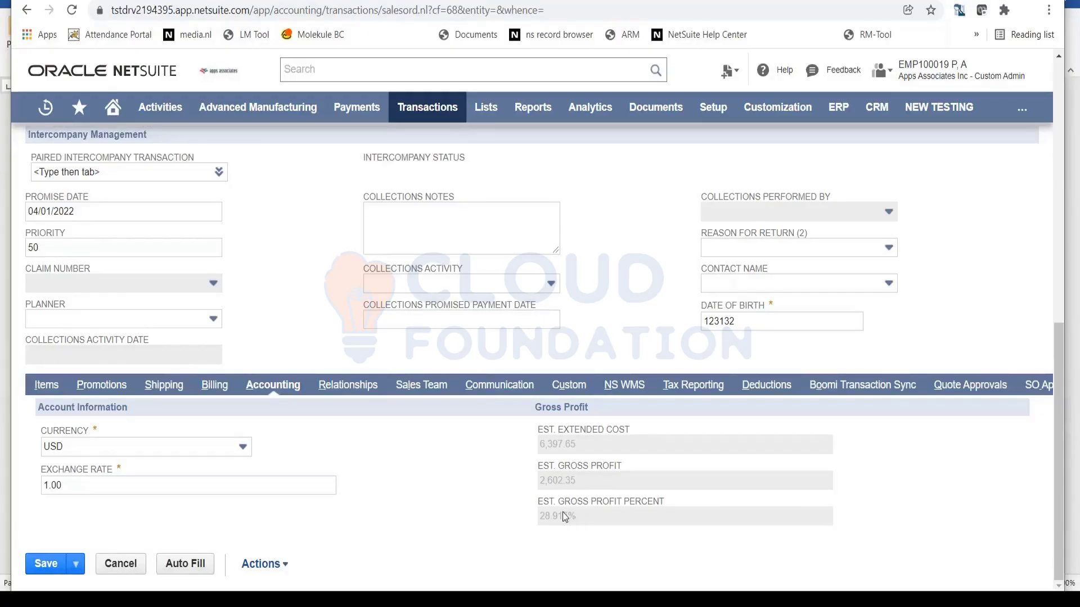
click(354, 394)
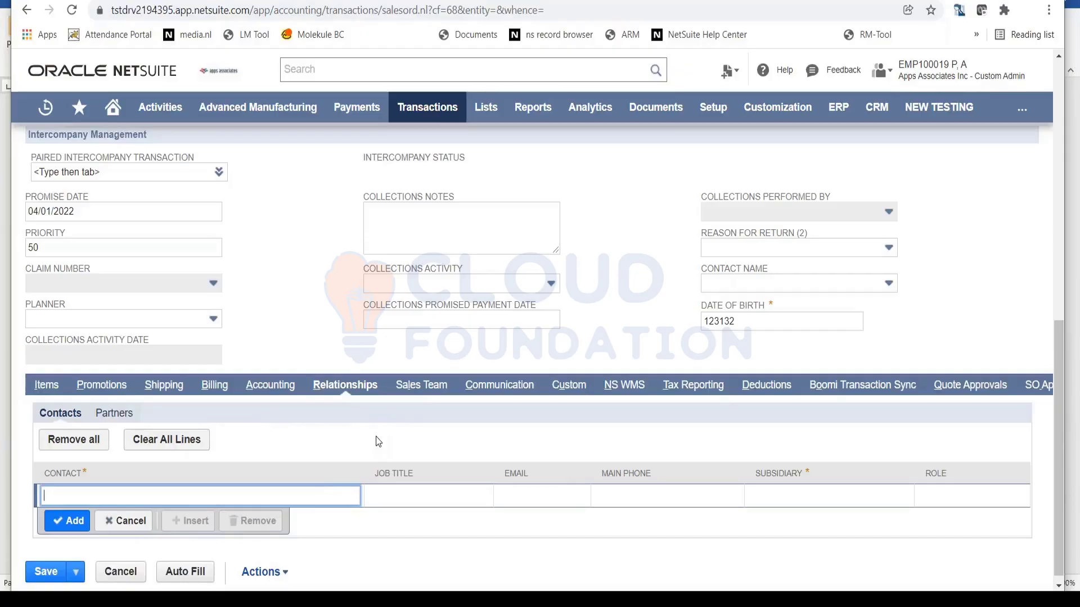
Add an employee with the Sales Rep role to the order's sales team
click(423, 388)
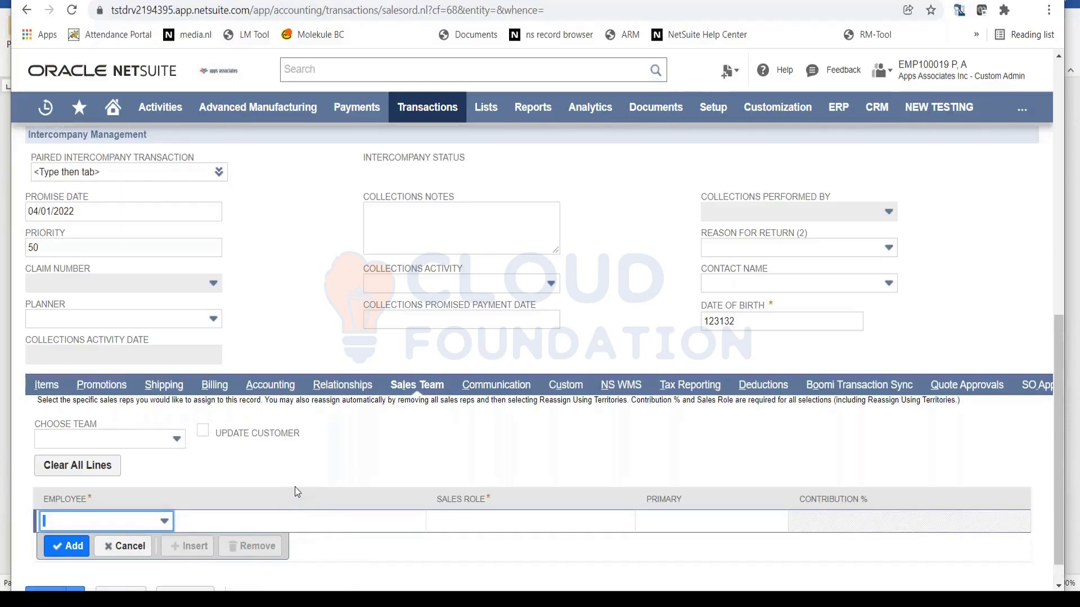
click(147, 525)
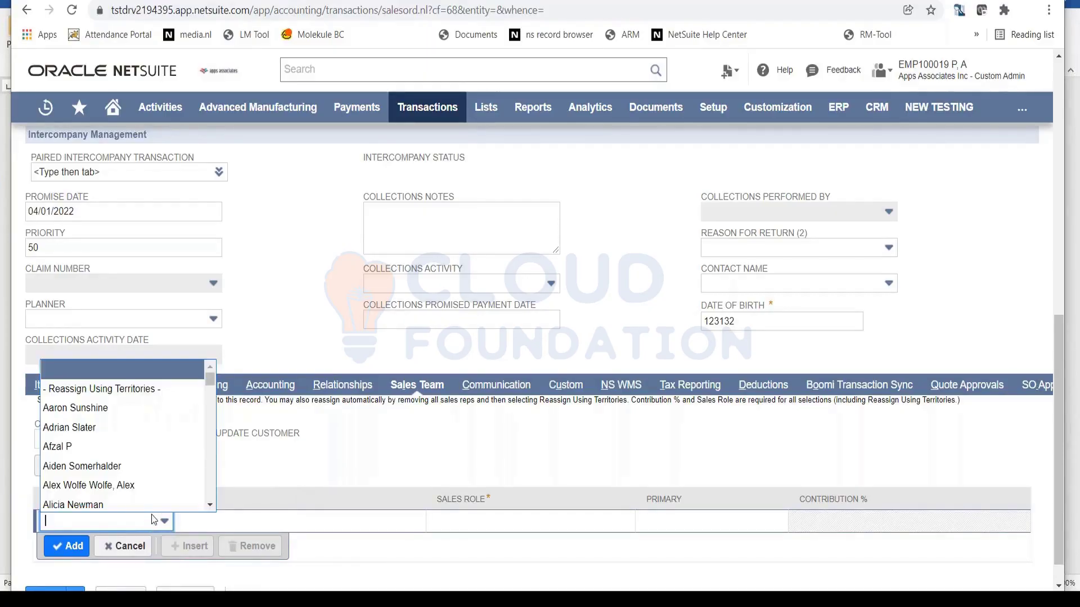
click(109, 433)
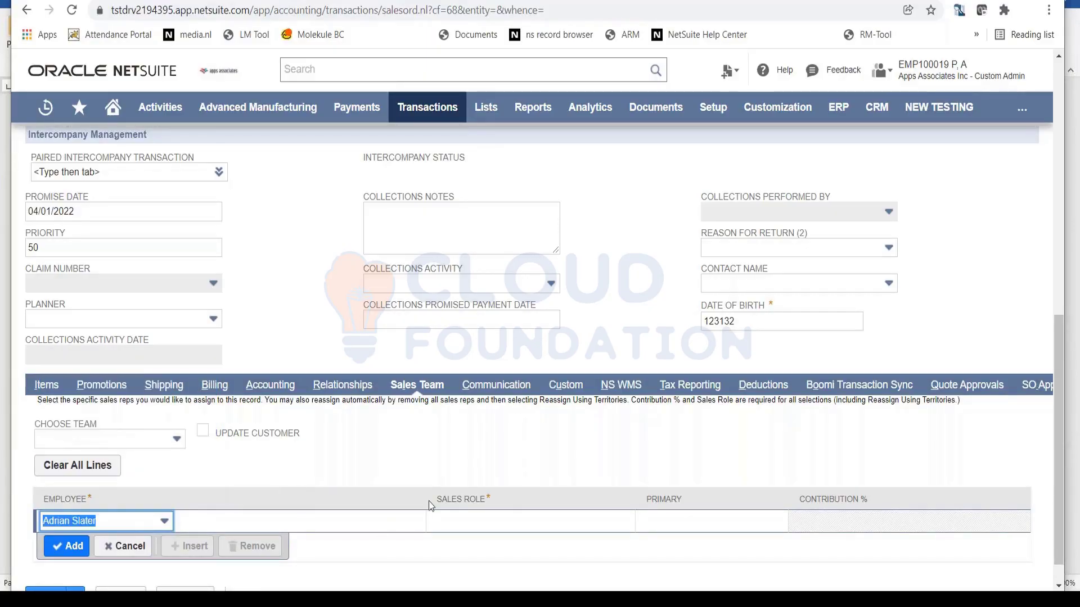
click(393, 520)
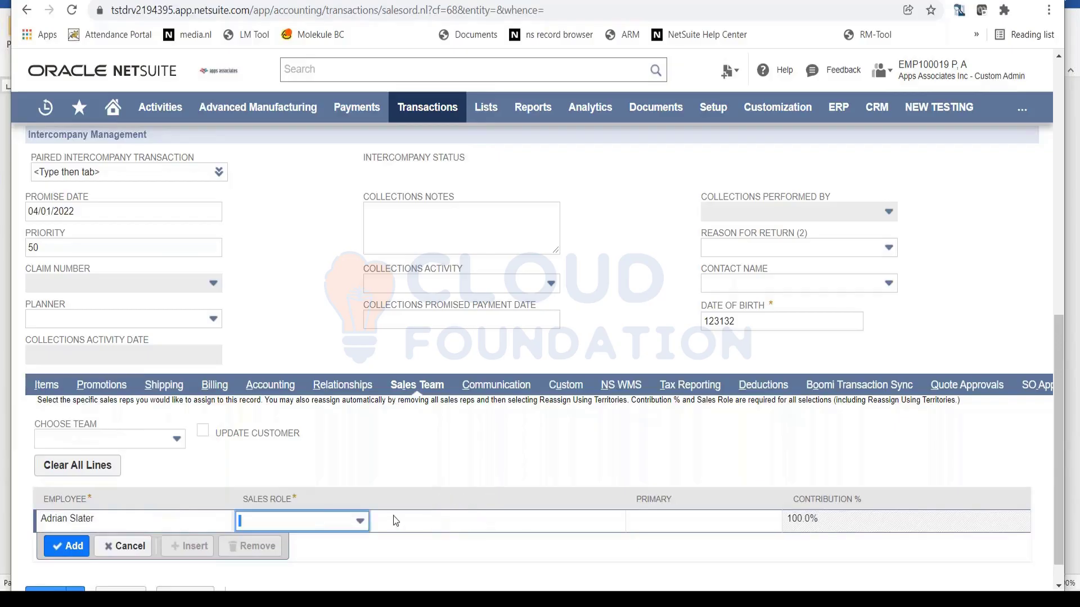
click(339, 525)
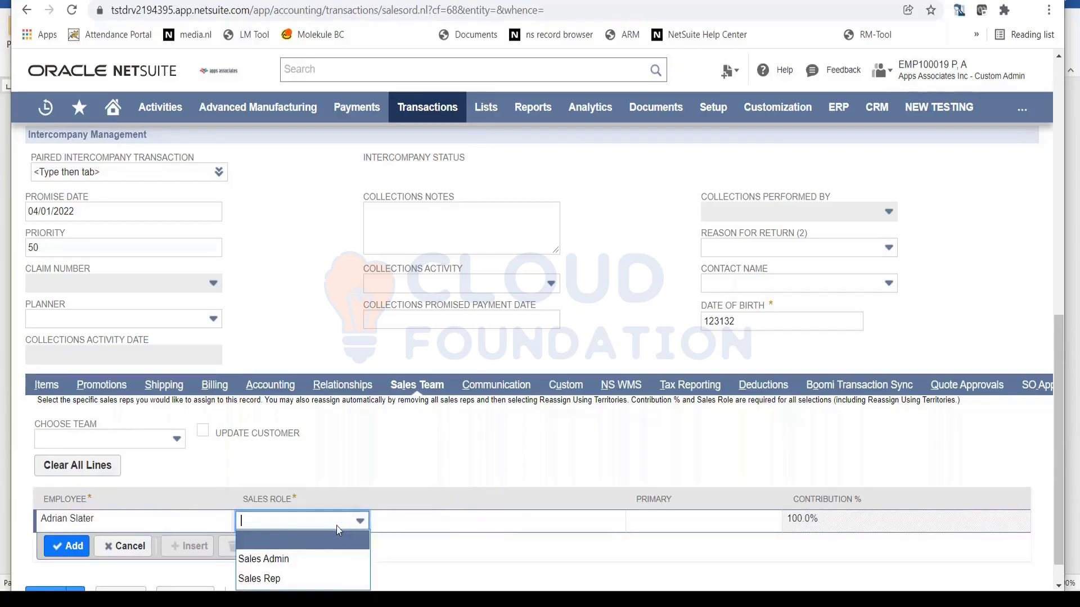
click(306, 579)
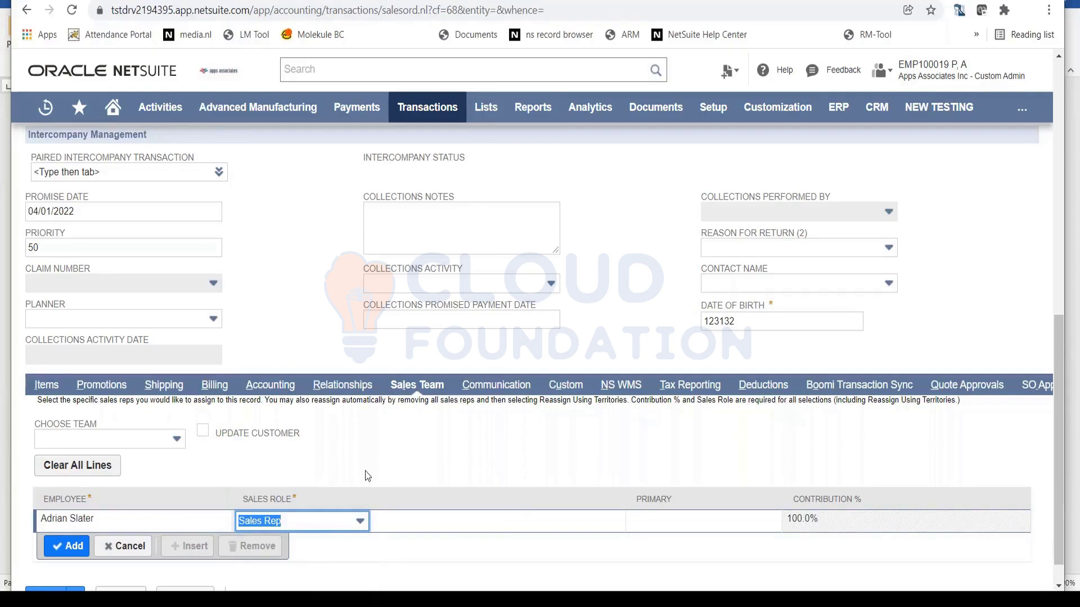
click(66, 546)
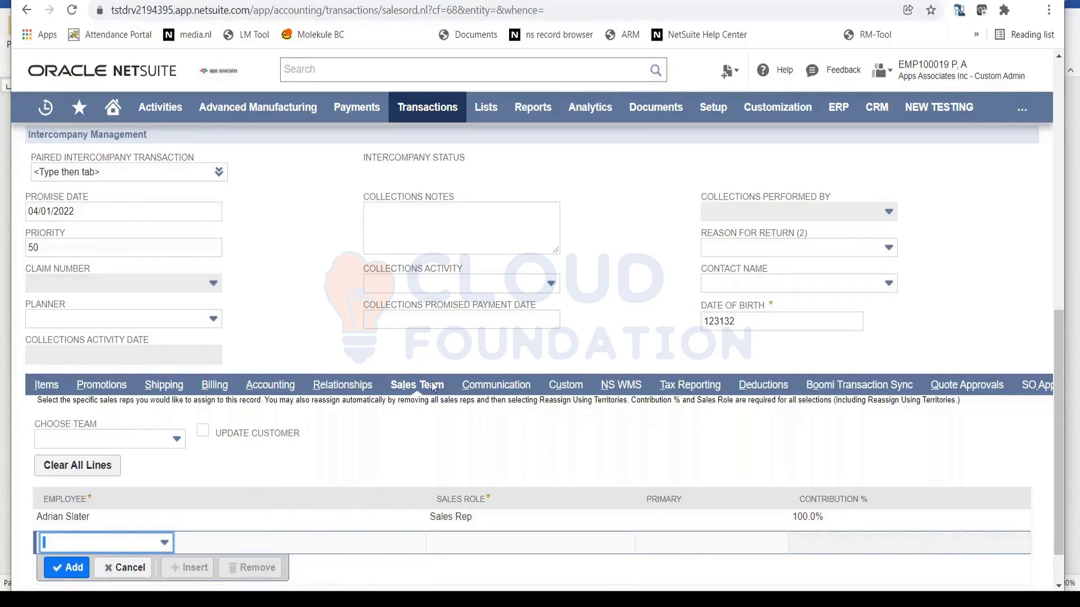
Review the order's communication fields, its item line and the order summary
click(505, 387)
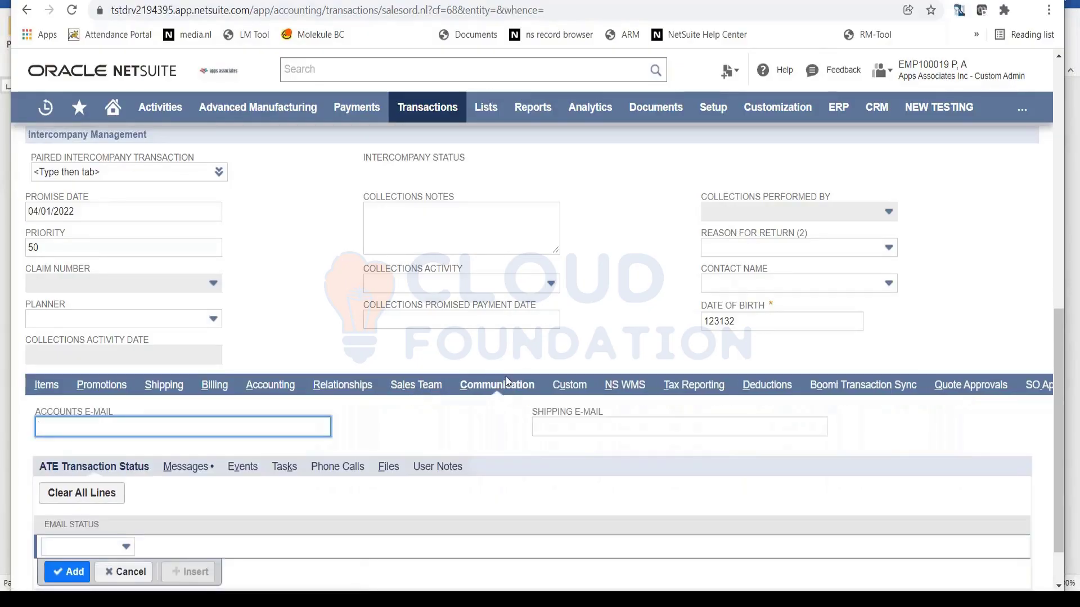
scroll(500, 385, down, 1)
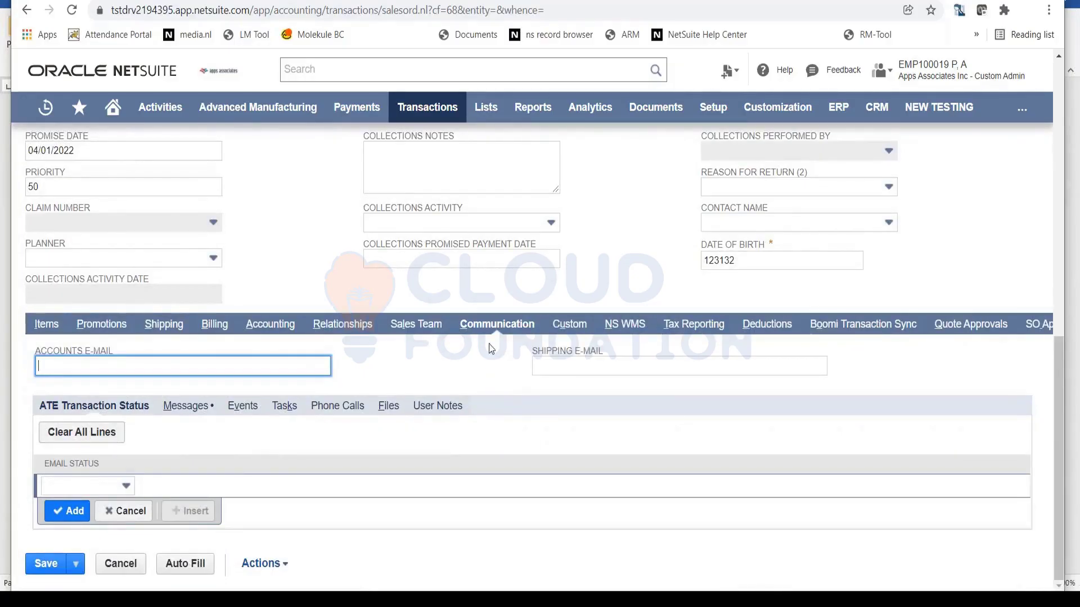
click(45, 325)
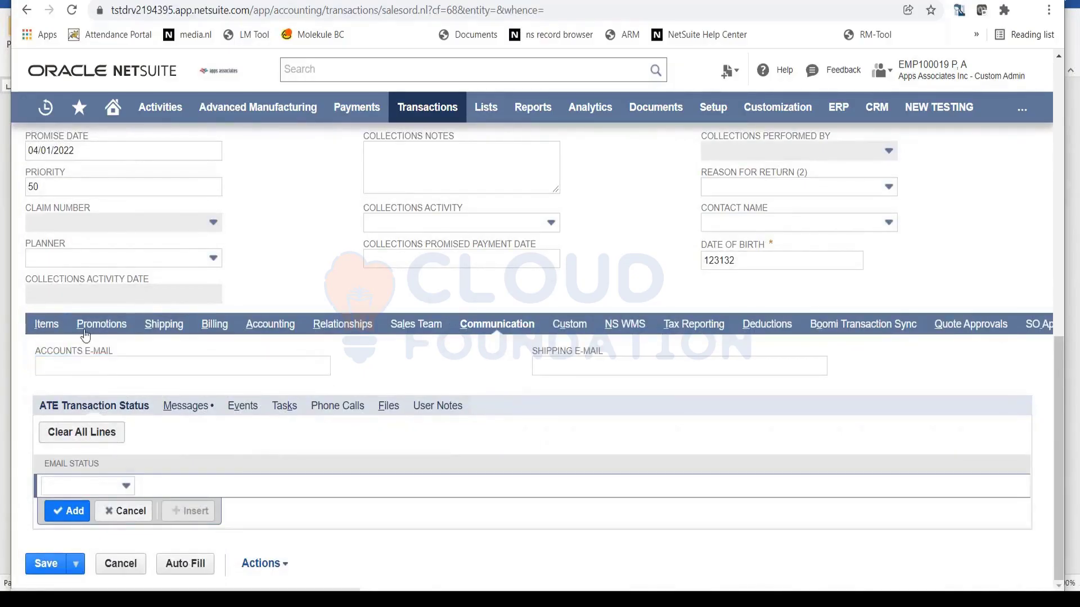
scroll(417, 471, up, 4)
scroll(416, 471, down, 4)
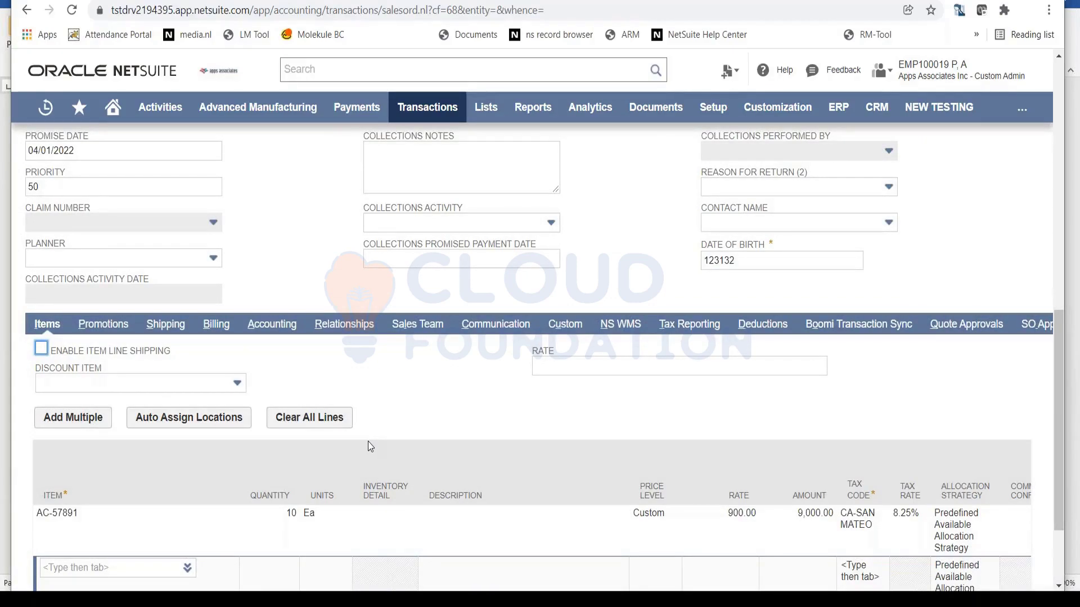
scroll(367, 441, up, 10)
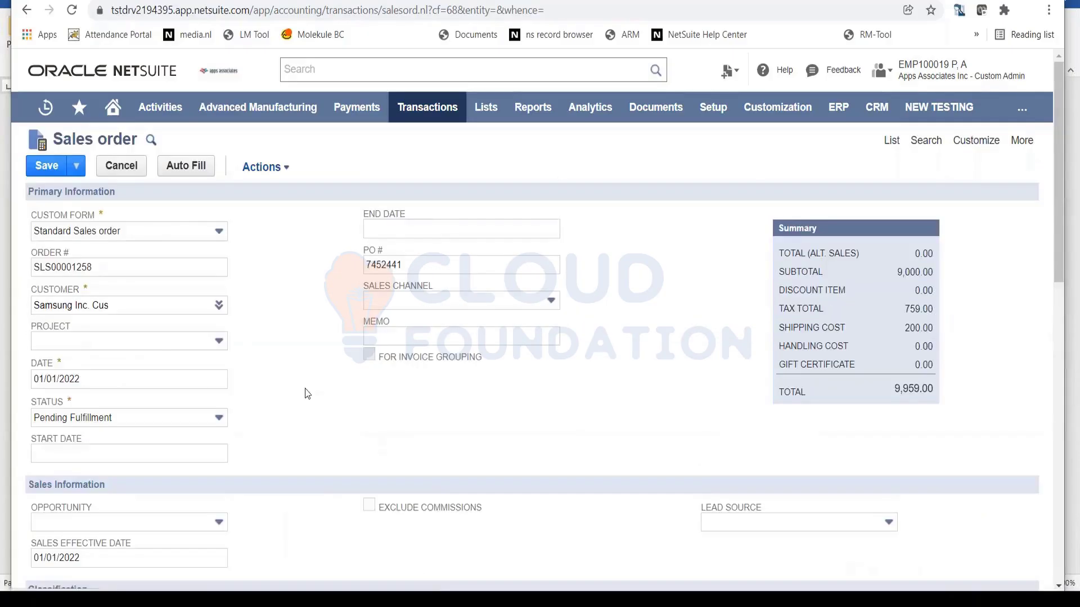
Try to save the sales order and clear the To Be E-Mailed option in its message settings
click(43, 170)
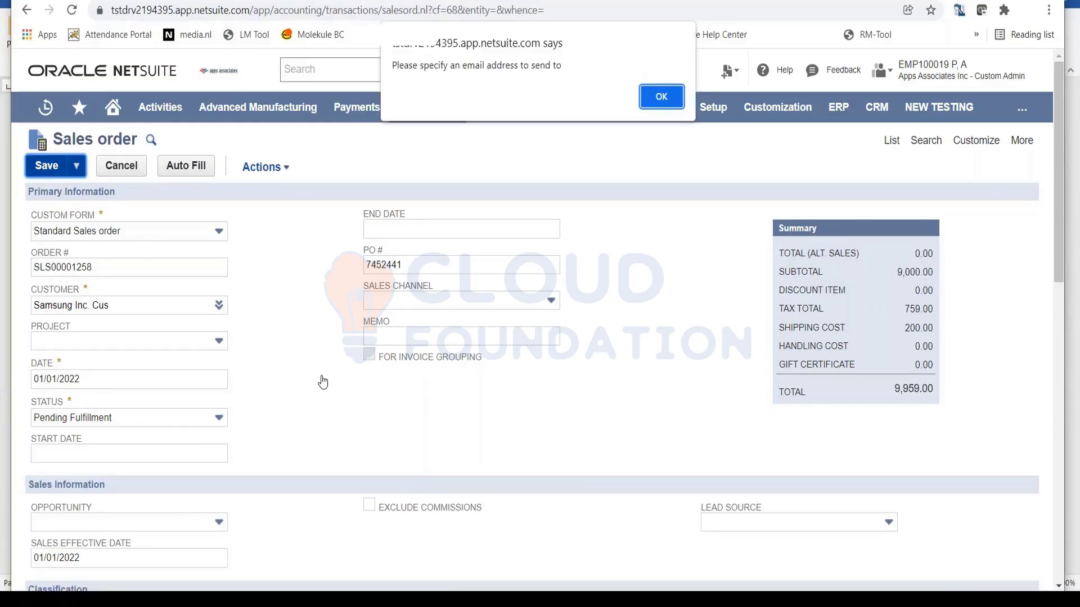
click(662, 98)
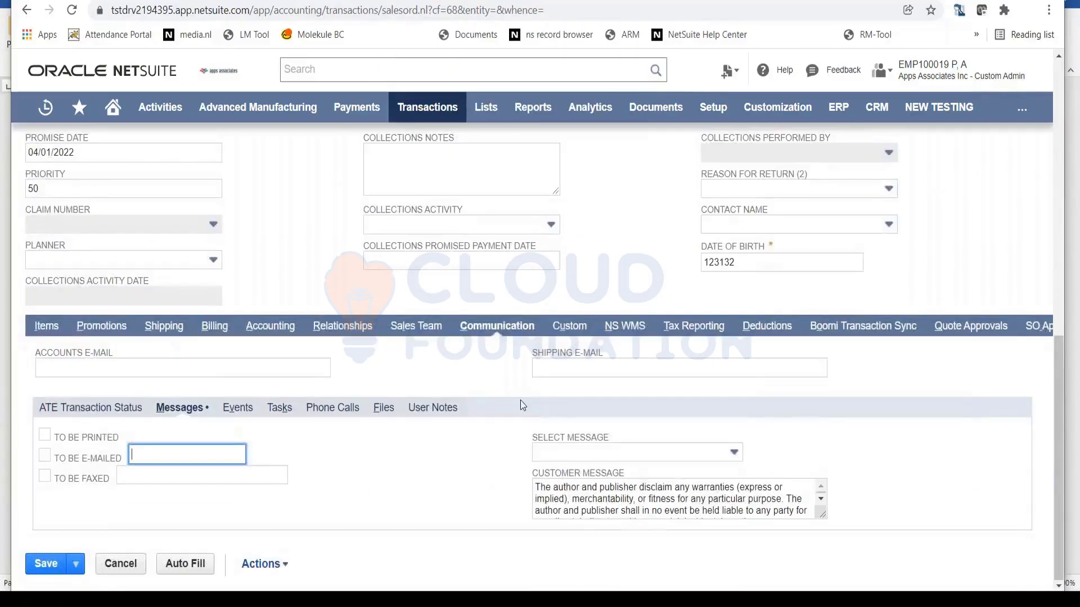
click(44, 456)
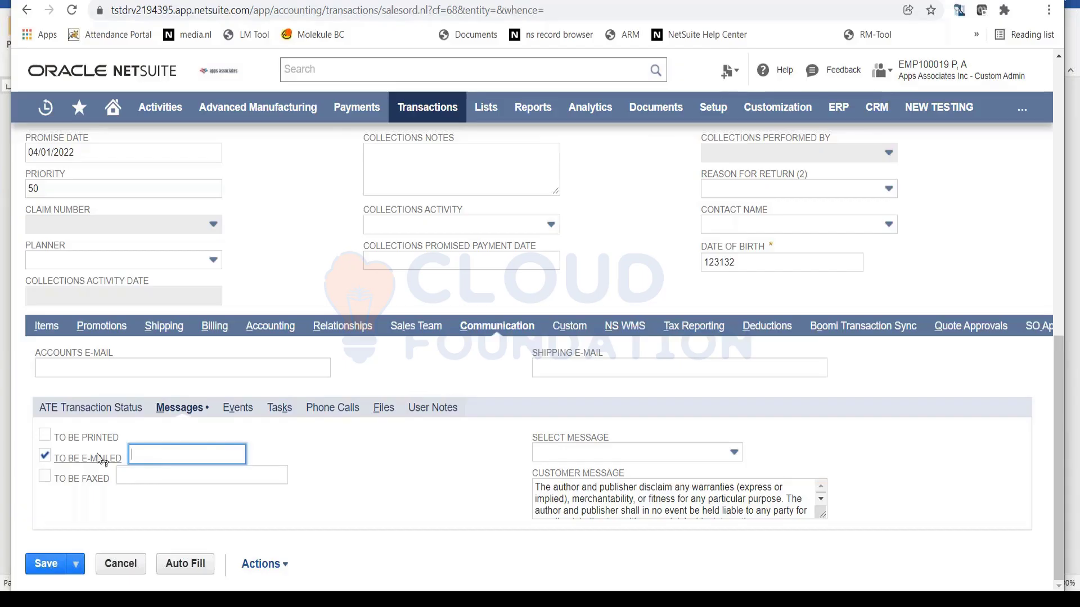
click(45, 456)
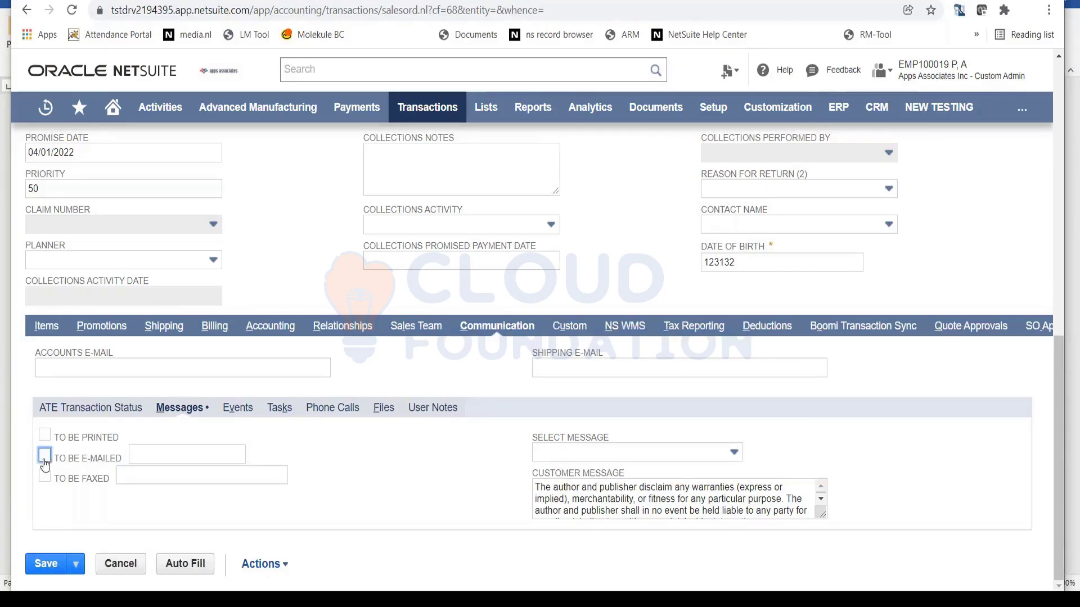